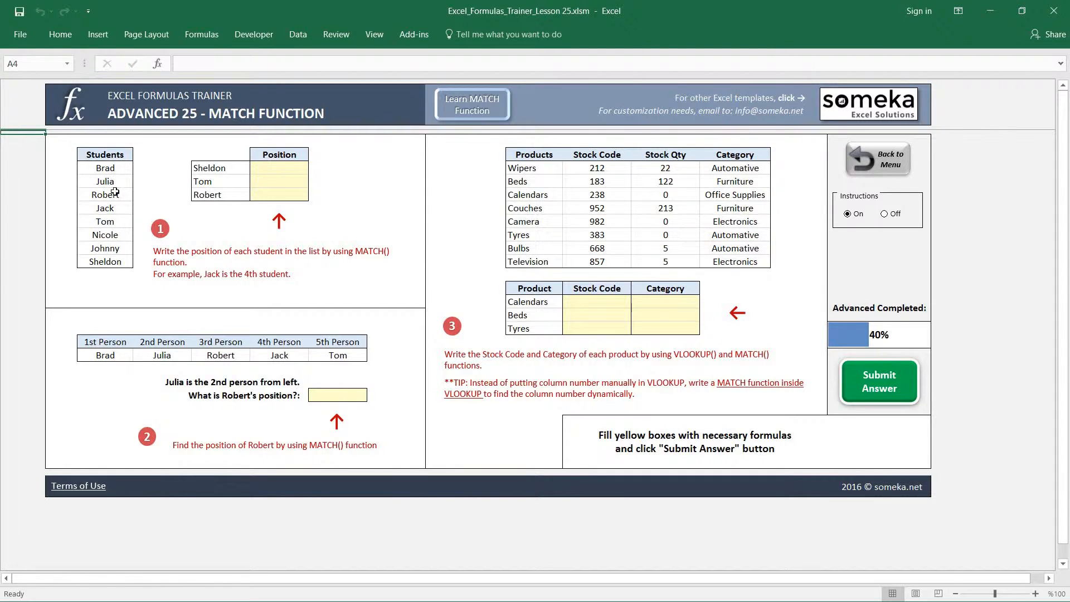
# Enter =MATCH(E7;$C$7:$C$14;0) in F7 to find the first listed student's exact-match position in the Students list
pyautogui.moveTo(108, 167); pyautogui.dragTo(116, 262)
pyautogui.click(114, 167)
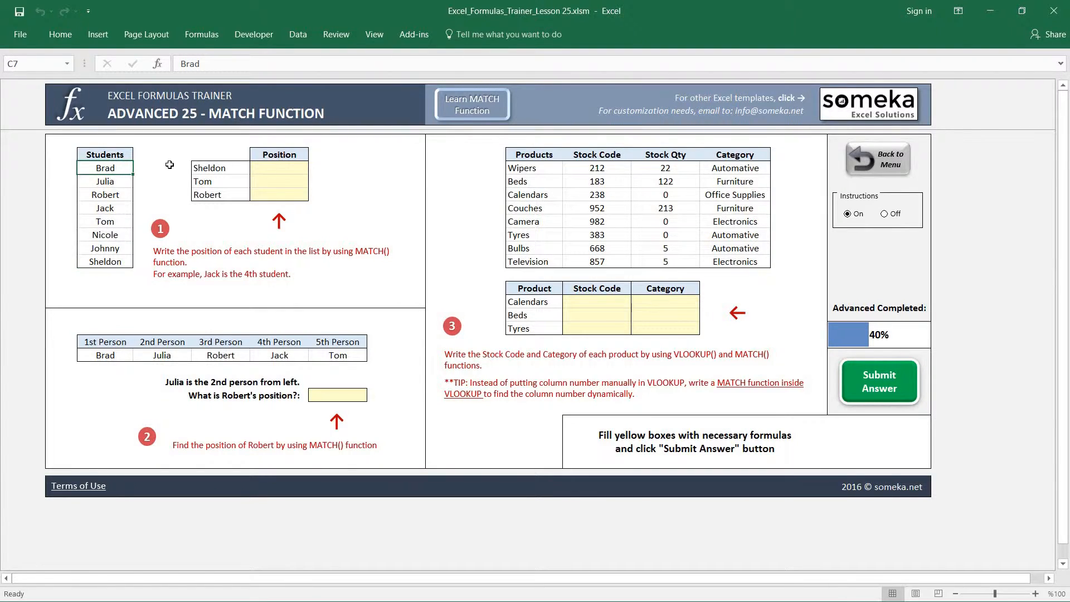
pyautogui.click(276, 170)
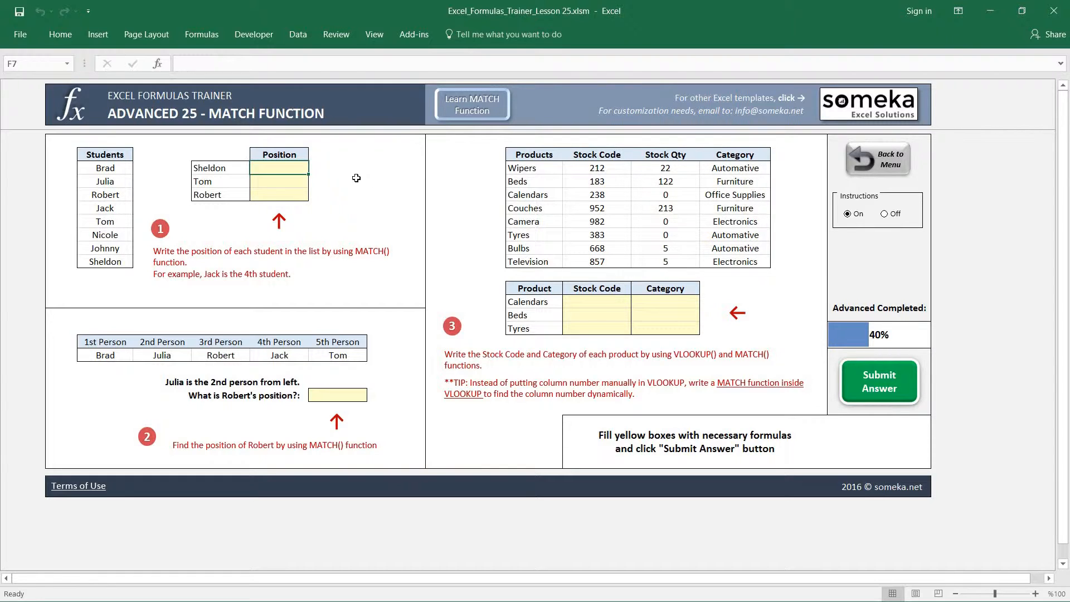
pyautogui.write('=')
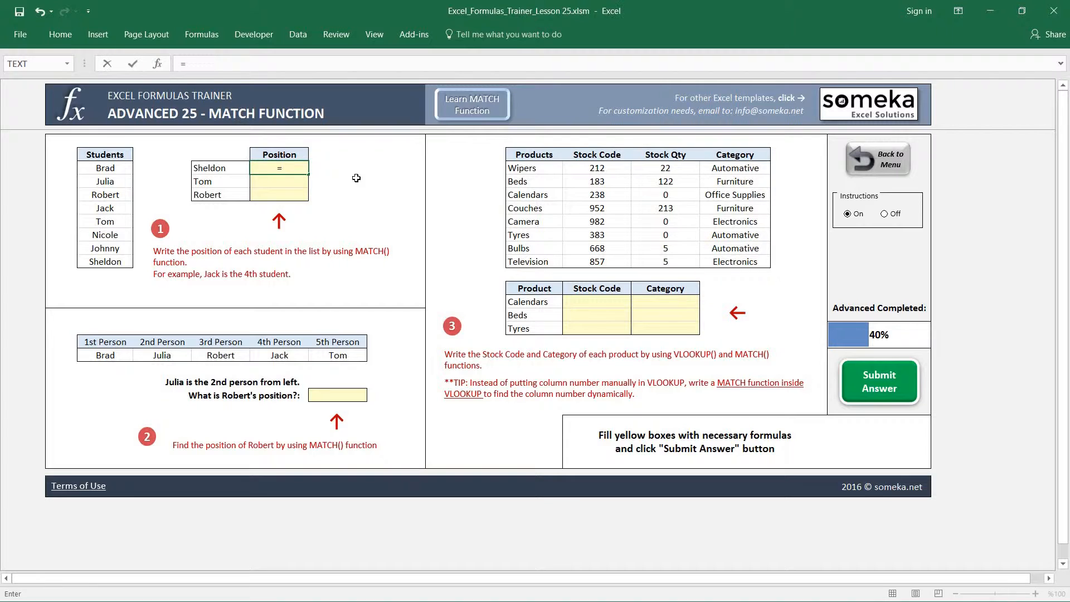
pyautogui.write('MATCH(')
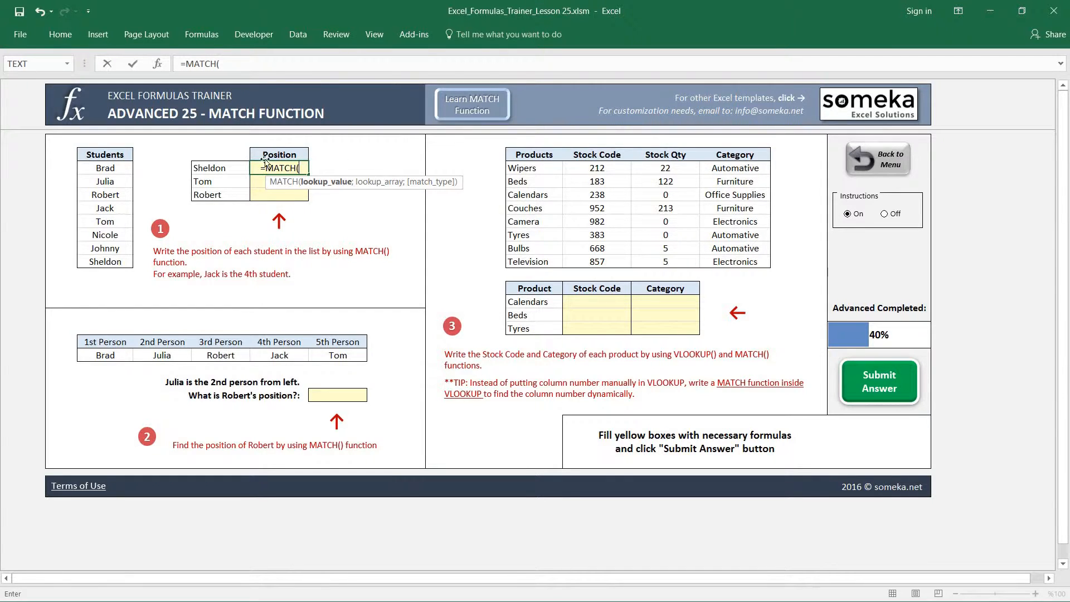
pyautogui.click(216, 169)
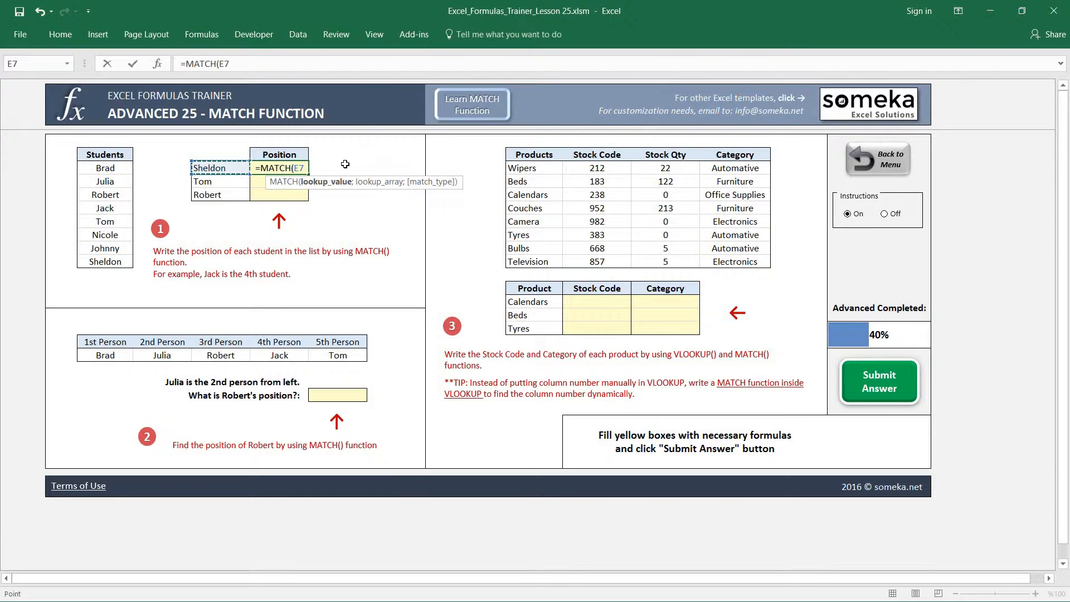
pyautogui.write(';')
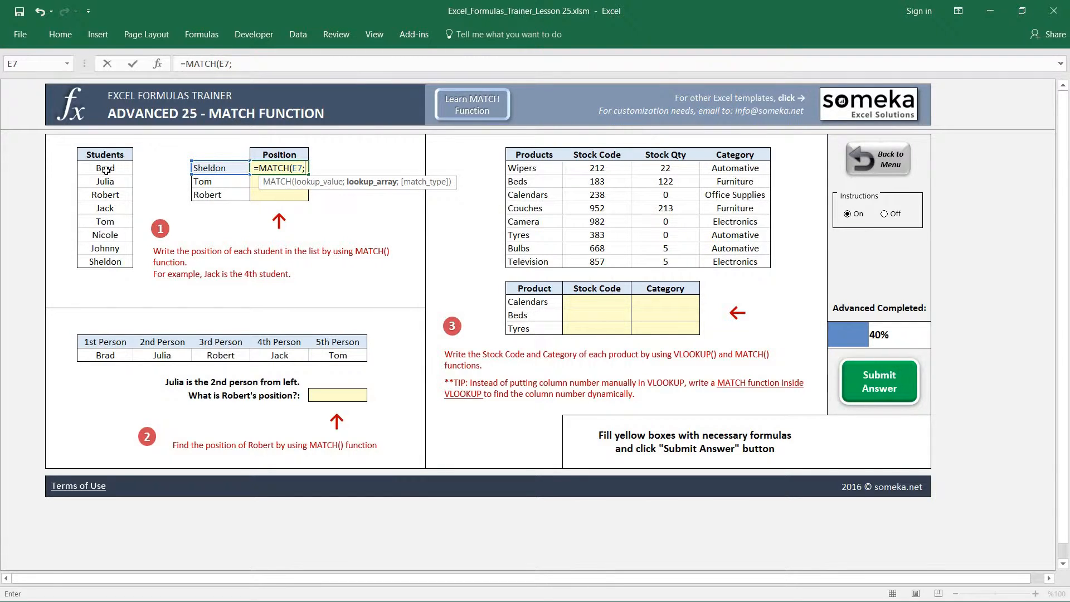
pyautogui.moveTo(105, 170); pyautogui.dragTo(116, 254)
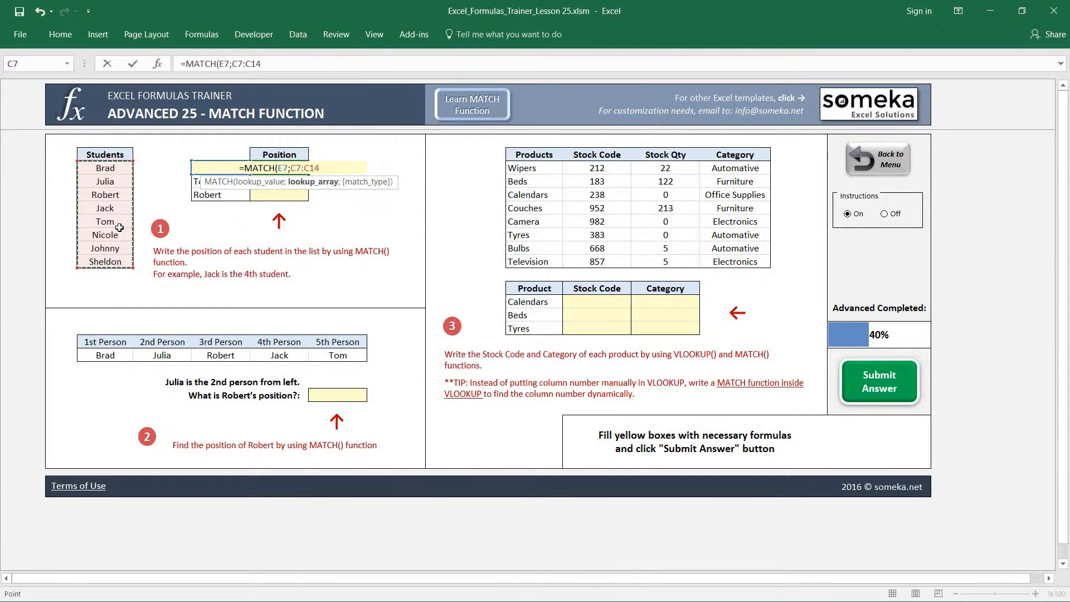
pyautogui.press('F4')
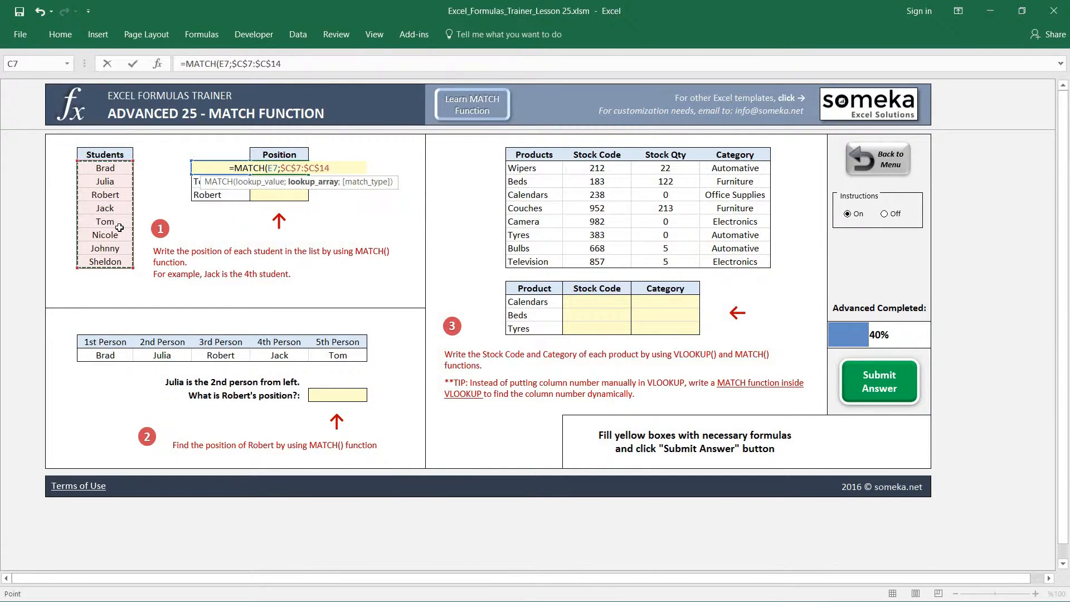
pyautogui.write(')')
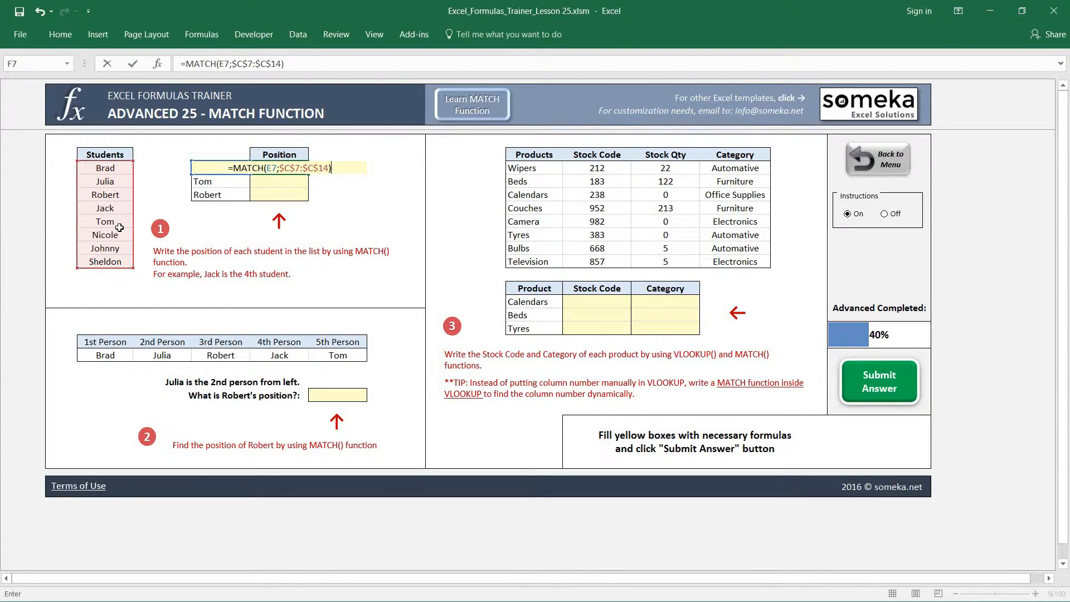
pyautogui.press('BackSpace')
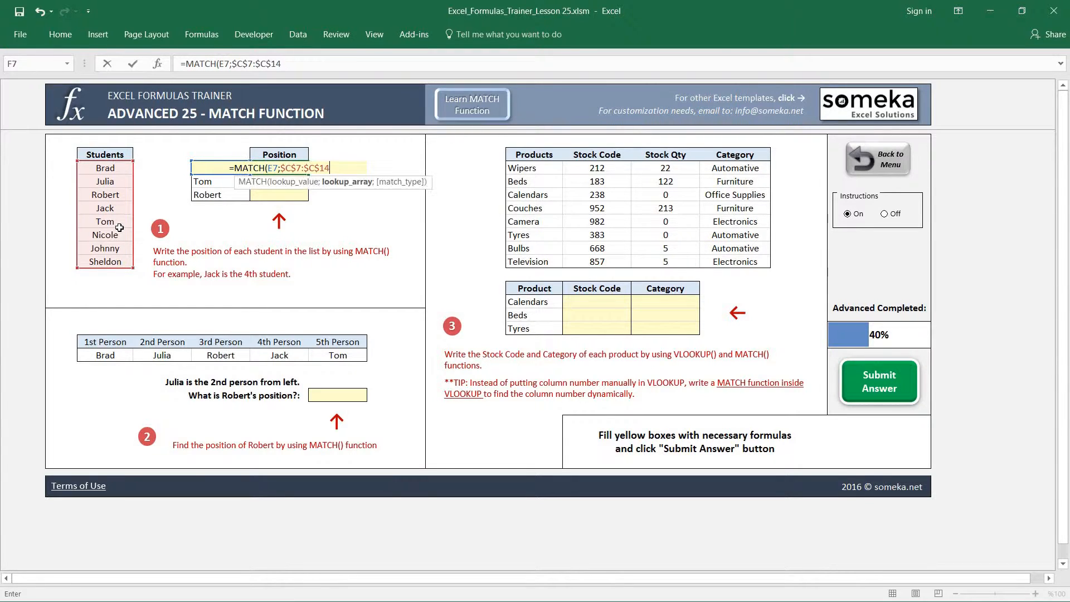
pyautogui.write(';')
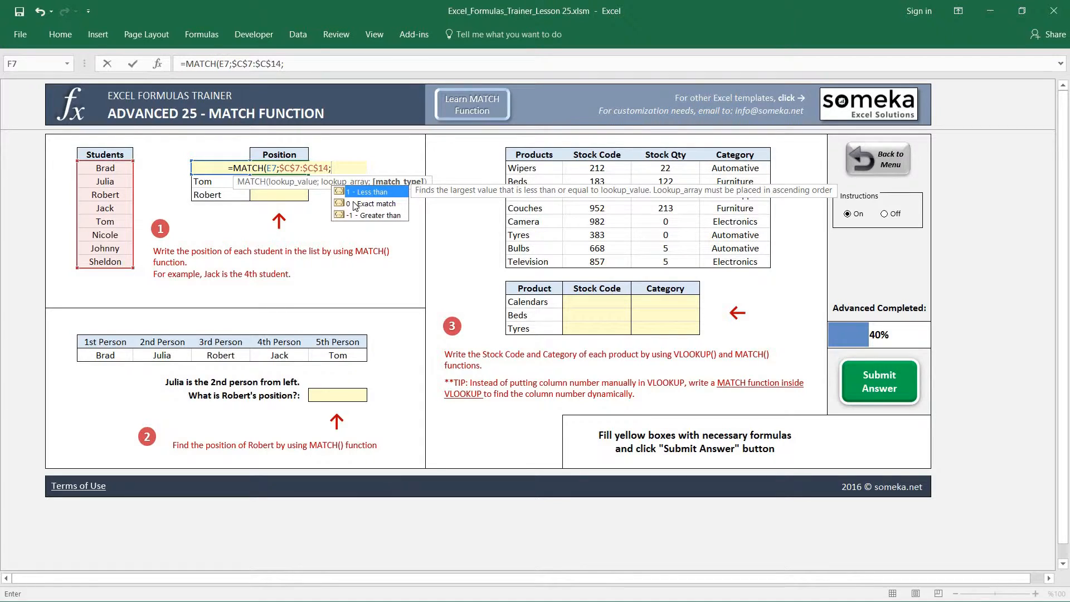
pyautogui.write('0)')
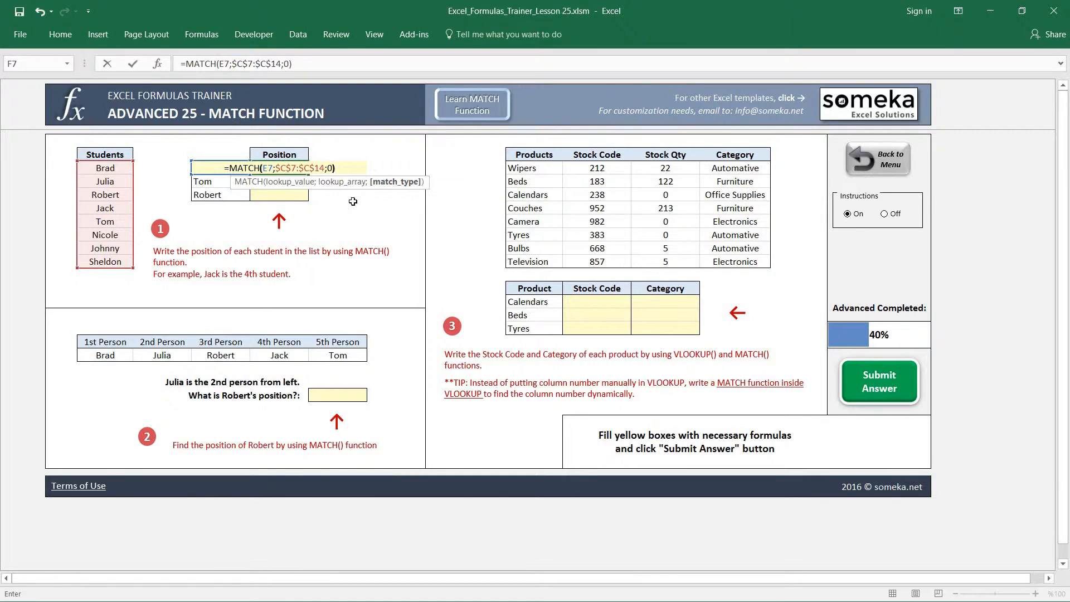
pyautogui.hotkey('ctrl', 'Return')
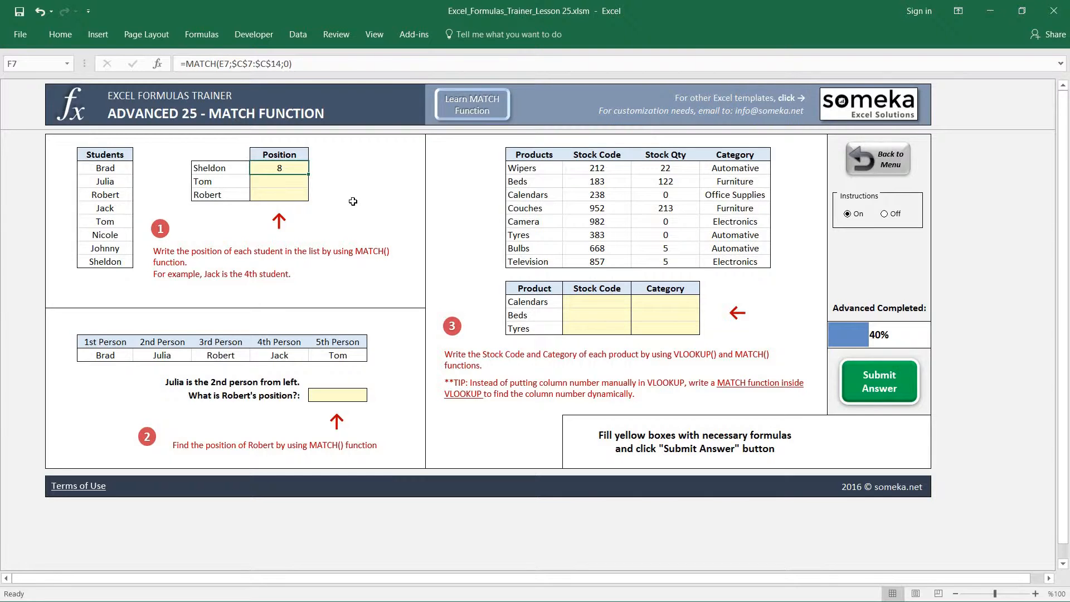
# Copy the F7 formula down through F9, pasting formulas only
pyautogui.hotkey('ctrl', 'c')
pyautogui.hotkey('shift', 'Down')
pyautogui.hotkey('shift', 'Down')
pyautogui.hotkey('ctrl', 'alt', 'v')
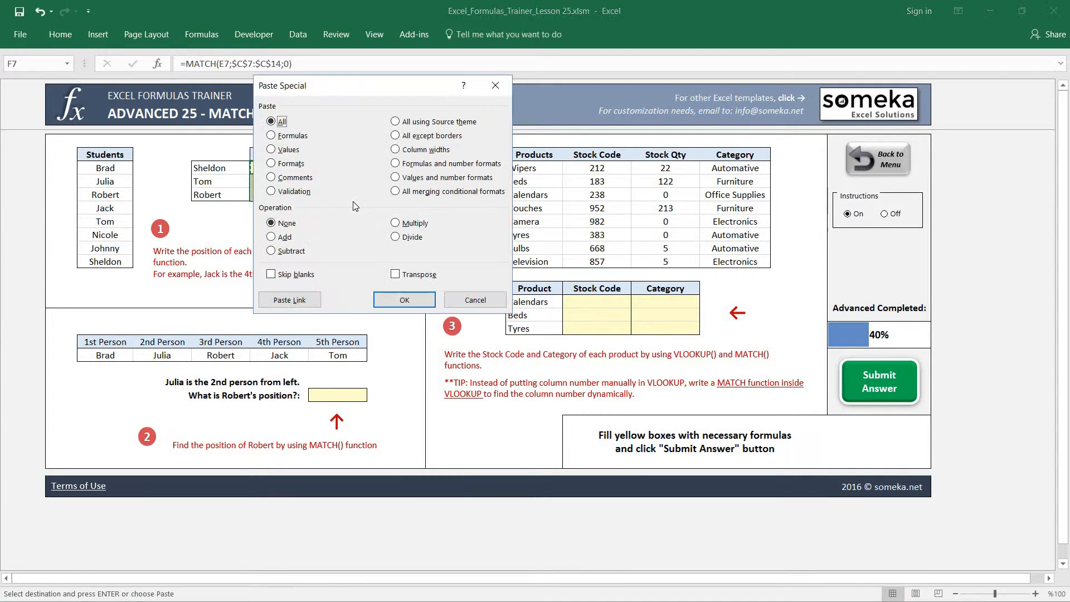
pyautogui.press('f')
pyautogui.press('Return')
pyautogui.press('Down')
pyautogui.press('Escape')
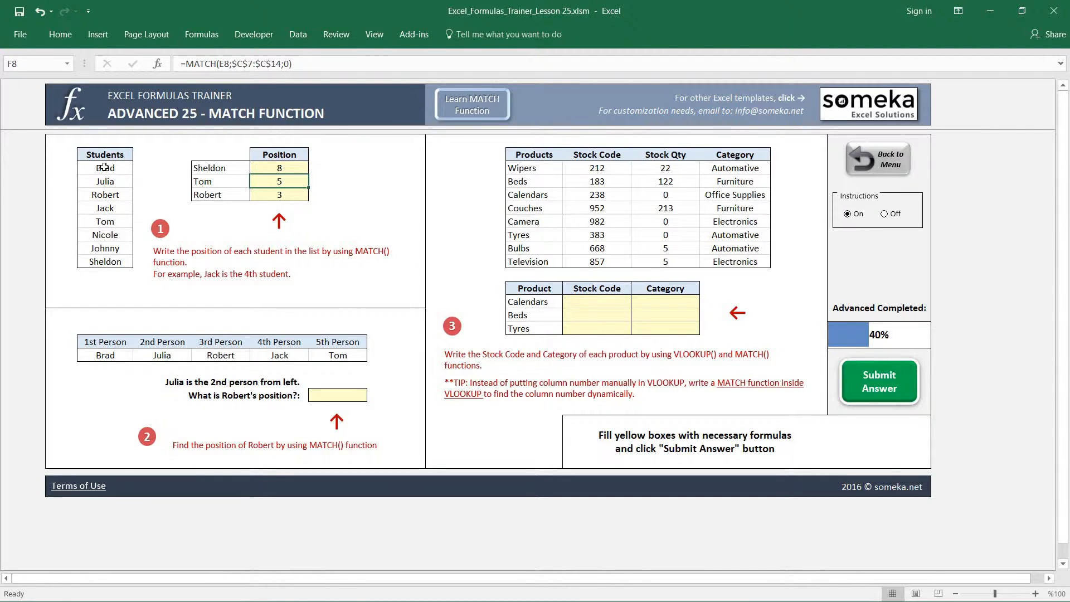
# Compare the place of the F8 lookup student in the Students list with the position in F8
pyautogui.moveTo(104, 169); pyautogui.dragTo(107, 220)
pyautogui.click(107, 221)
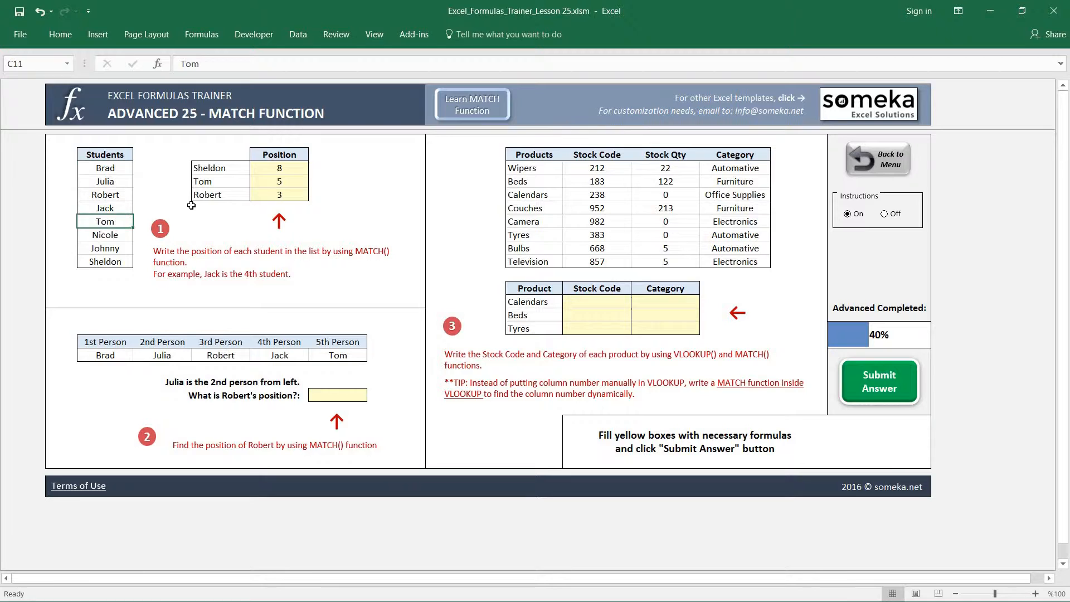
pyautogui.click(288, 180)
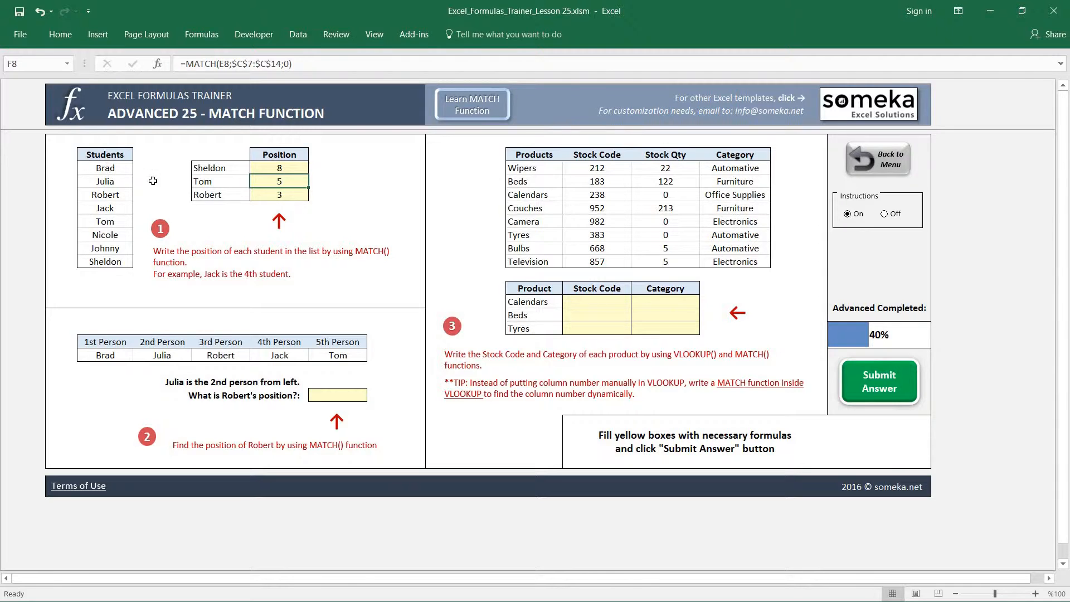
# Try extending the lookup range of the MATCH formula in F8 to $C$5:$C$14
pyautogui.doubleClick(256, 184)
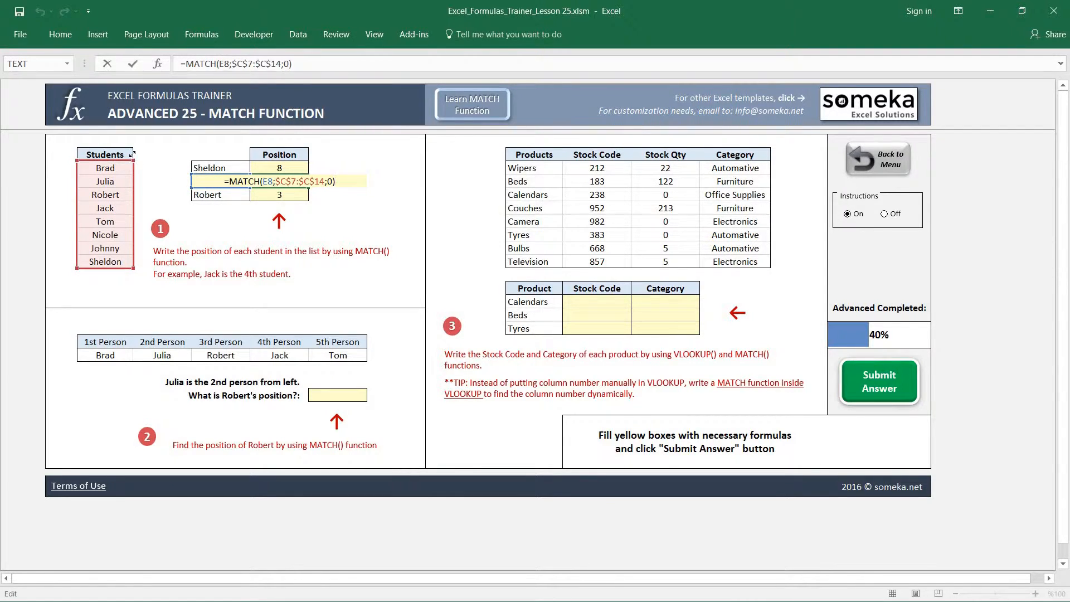
pyautogui.moveTo(132, 154); pyautogui.dragTo(131, 140)
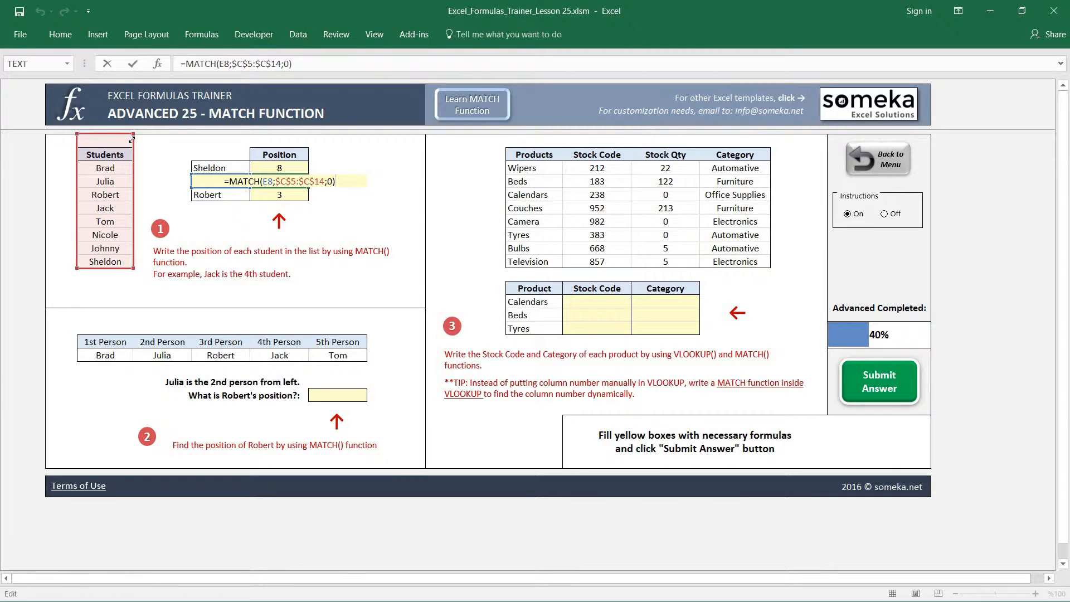
pyautogui.hotkey('ctrl', 'Return')
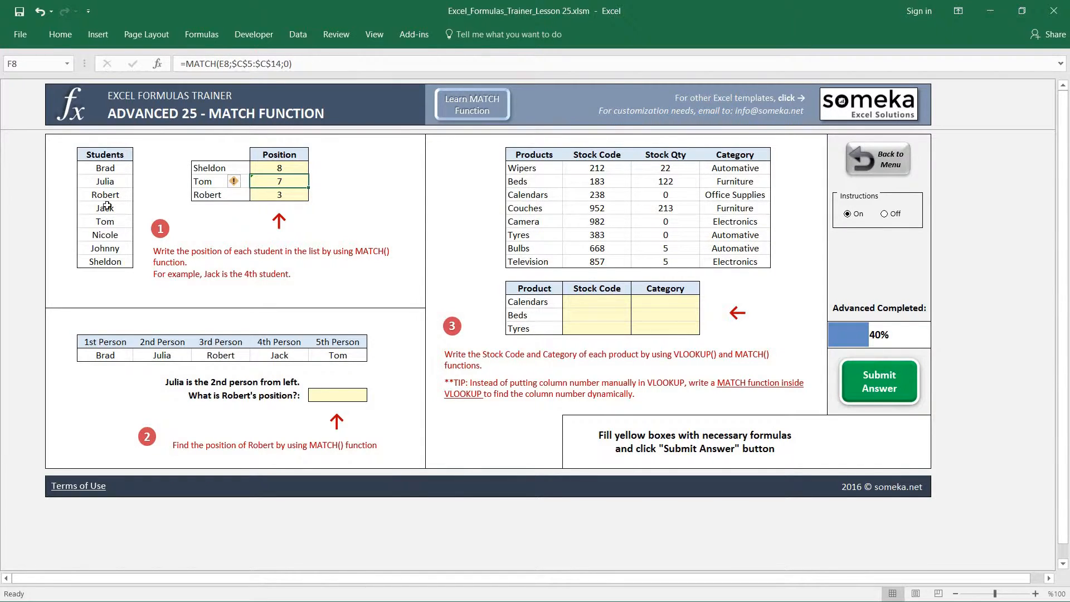
pyautogui.press('F2')
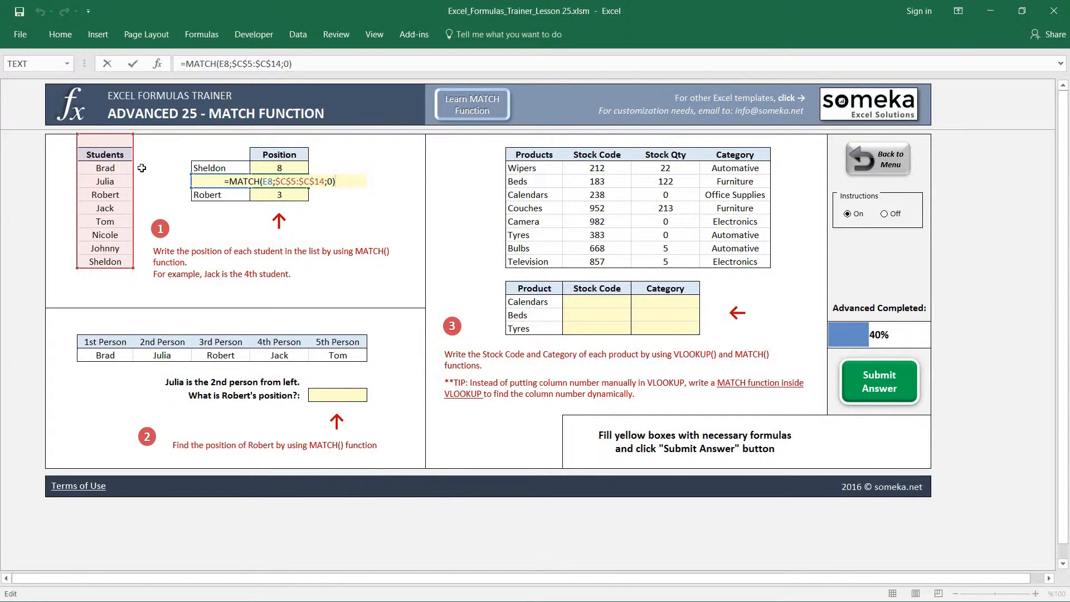
pyautogui.press('Escape')
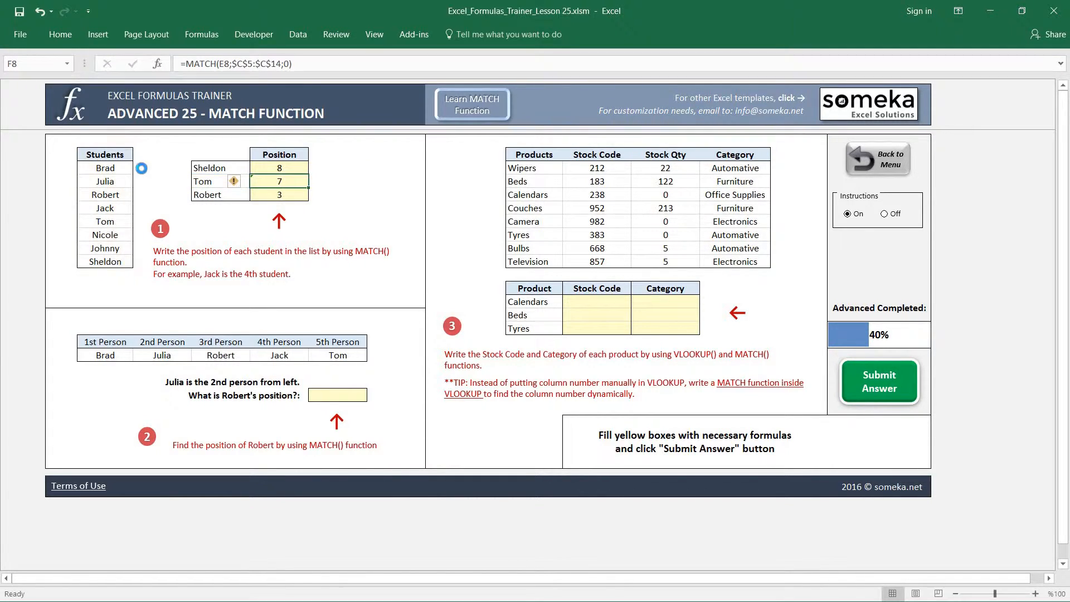
pyautogui.press('F2')
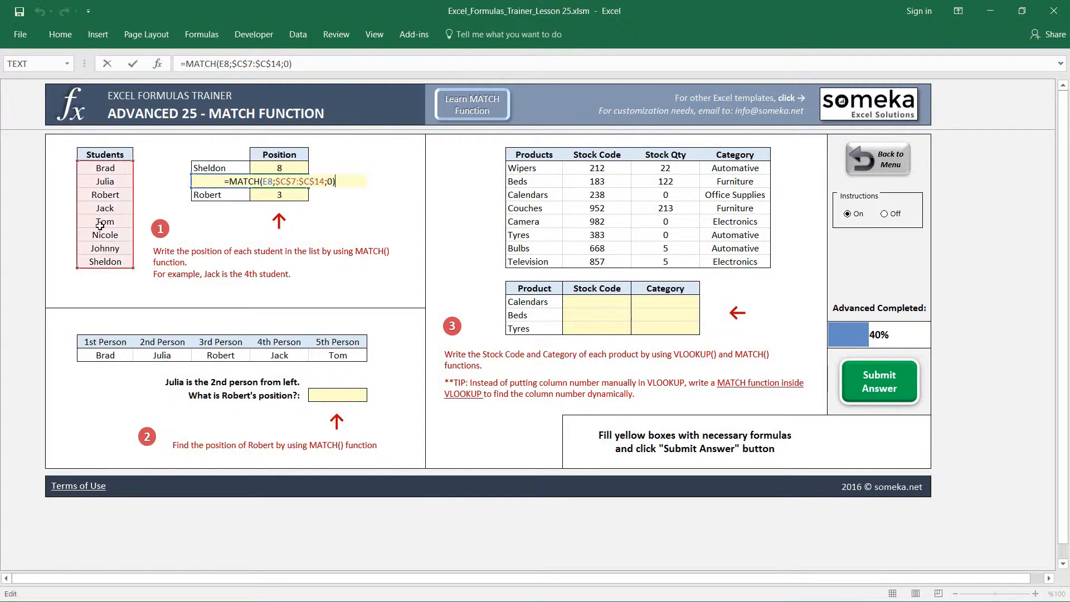
pyautogui.press('Escape')
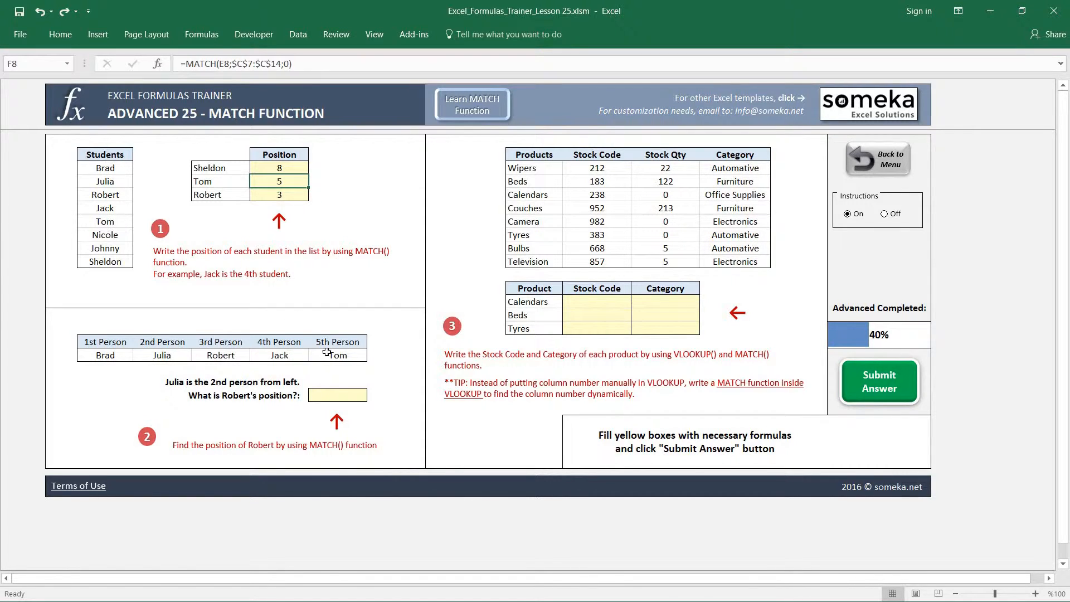
# In G24, enter a MATCH formula that finds the name asked about, as quoted text, in C21:G21 with match type 0
pyautogui.click(346, 394)
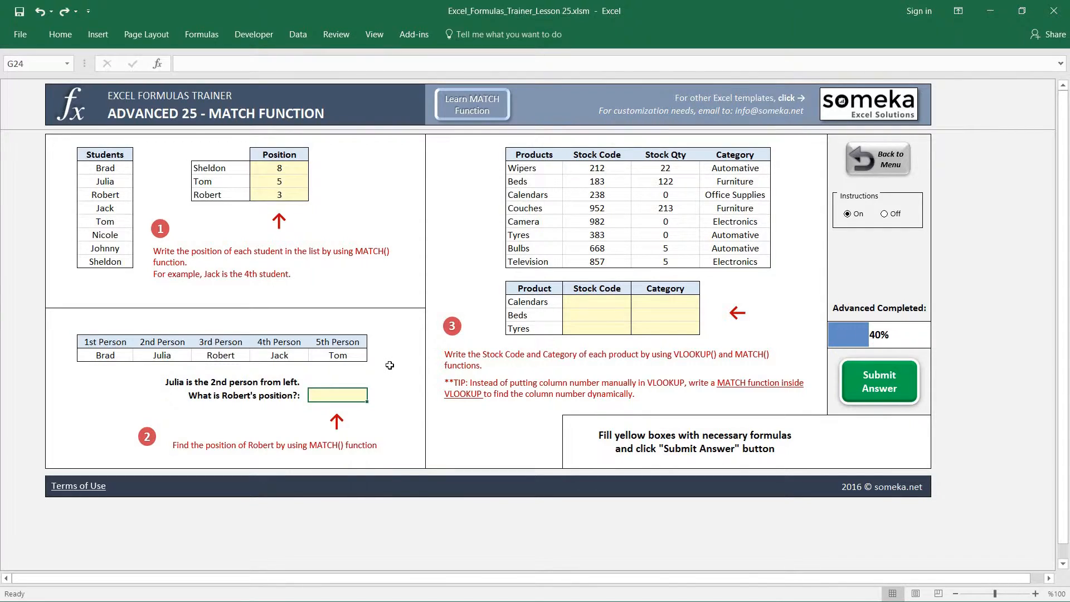
pyautogui.write('=MATCH')
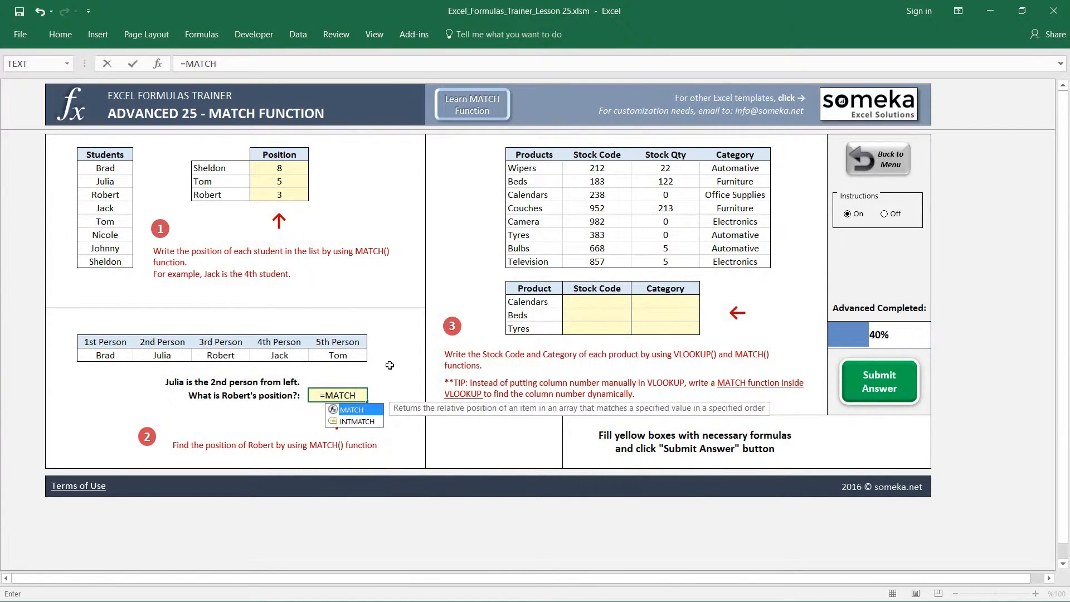
pyautogui.write('(')
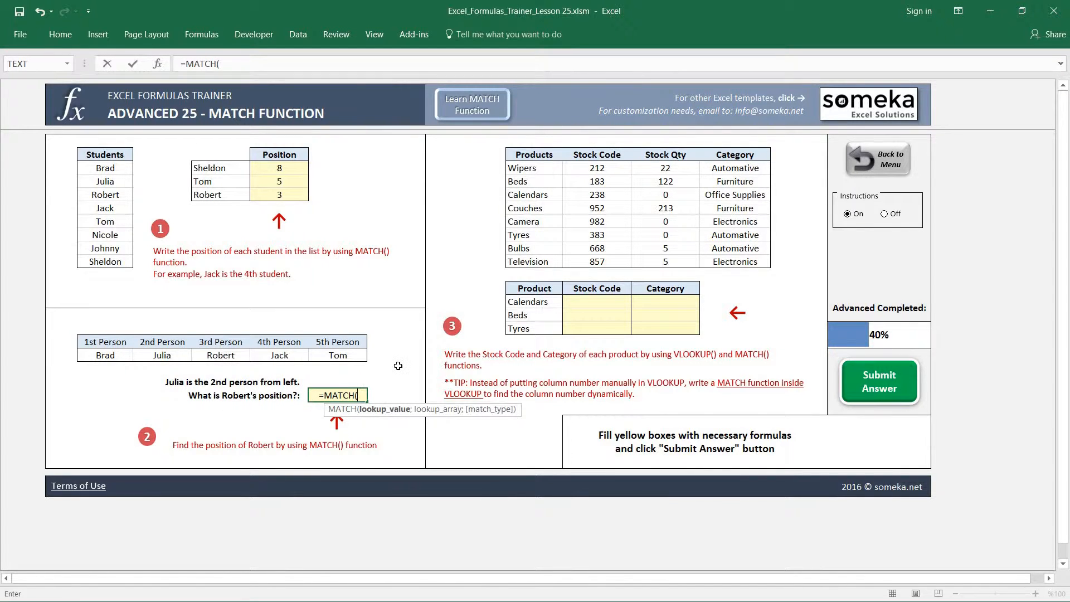
pyautogui.write('"R')
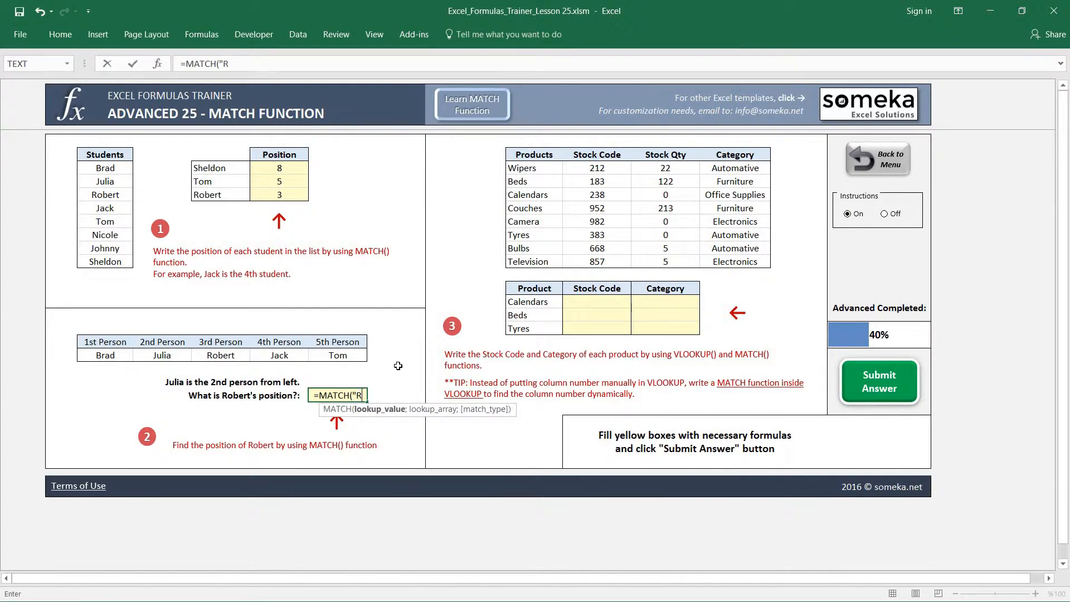
pyautogui.write('obert"')
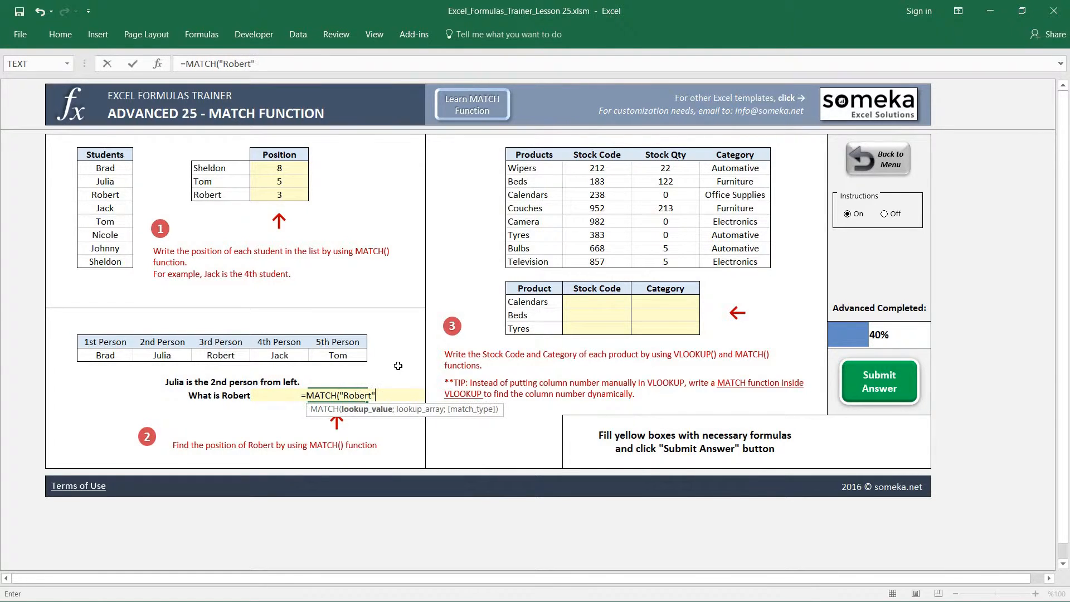
pyautogui.write(';')
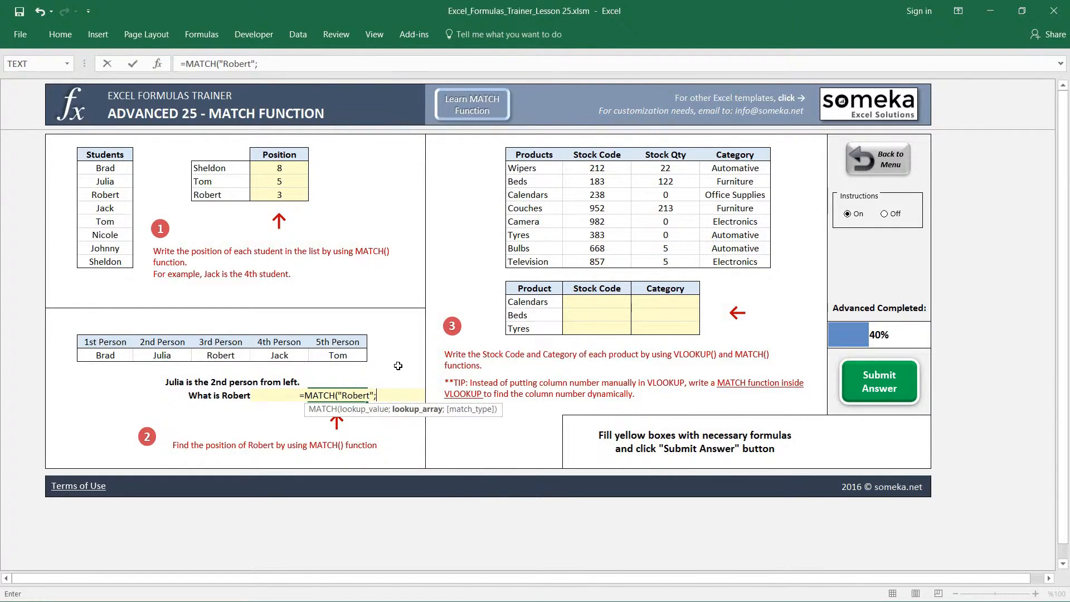
pyautogui.moveTo(97, 356); pyautogui.dragTo(338, 355)
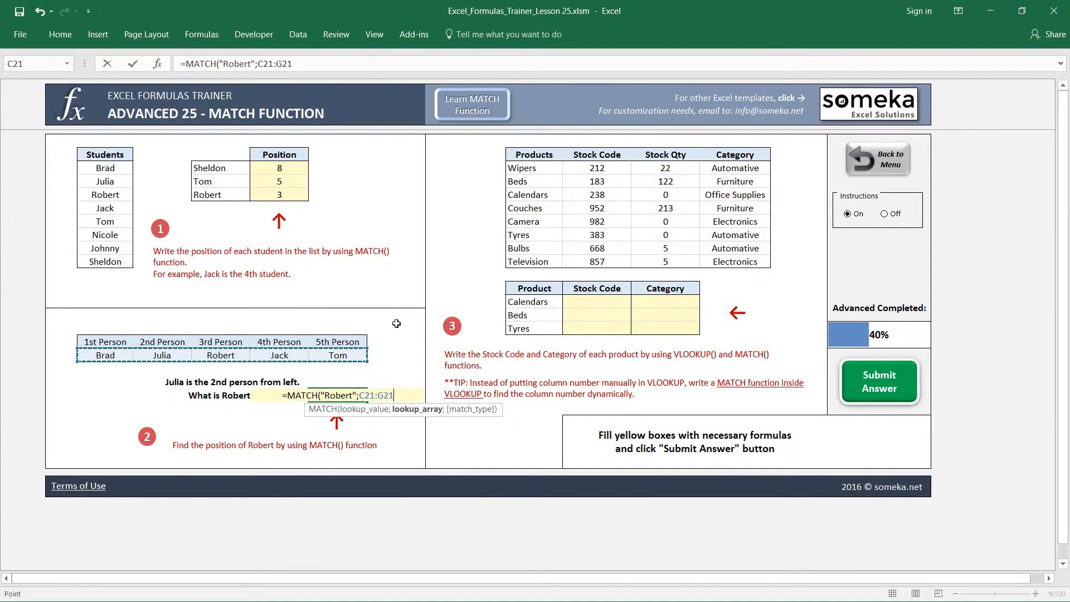
pyautogui.write(';0')
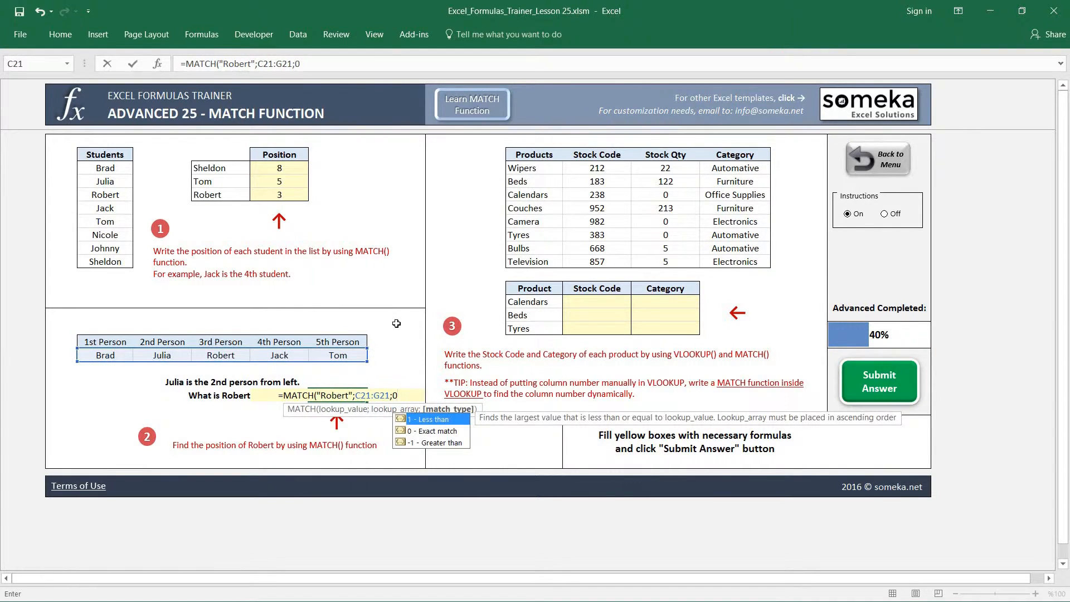
pyautogui.write(')')
pyautogui.press('Return')
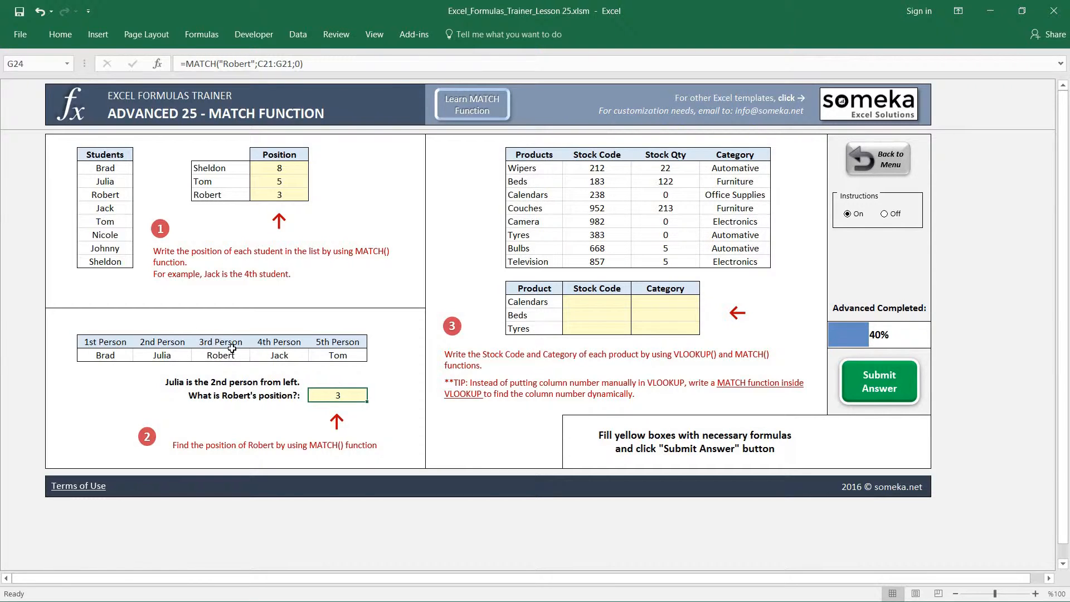
pyautogui.click(254, 395)
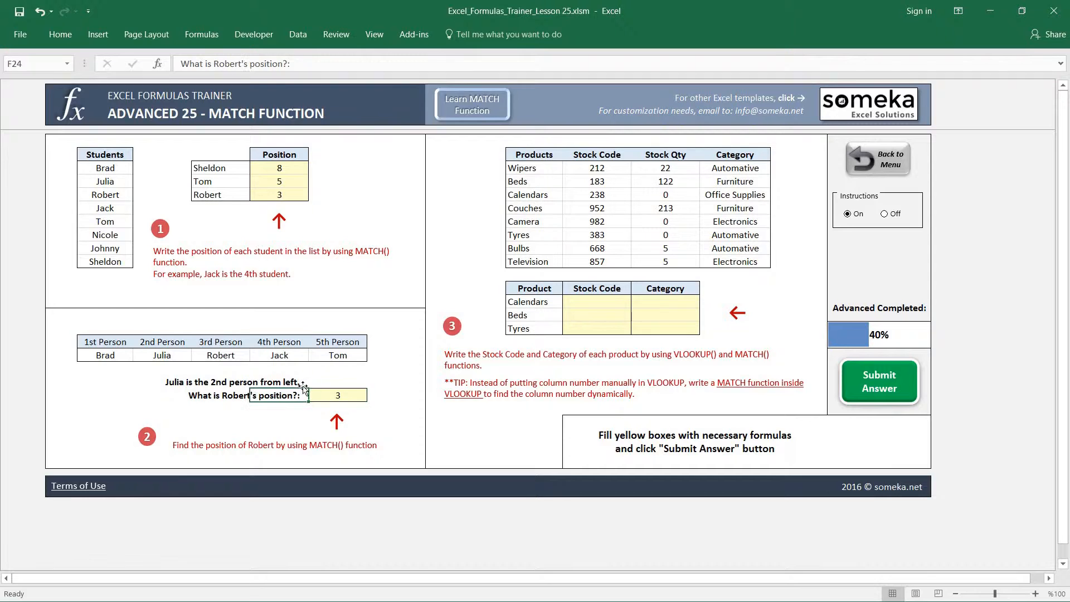
pyautogui.click(496, 514)
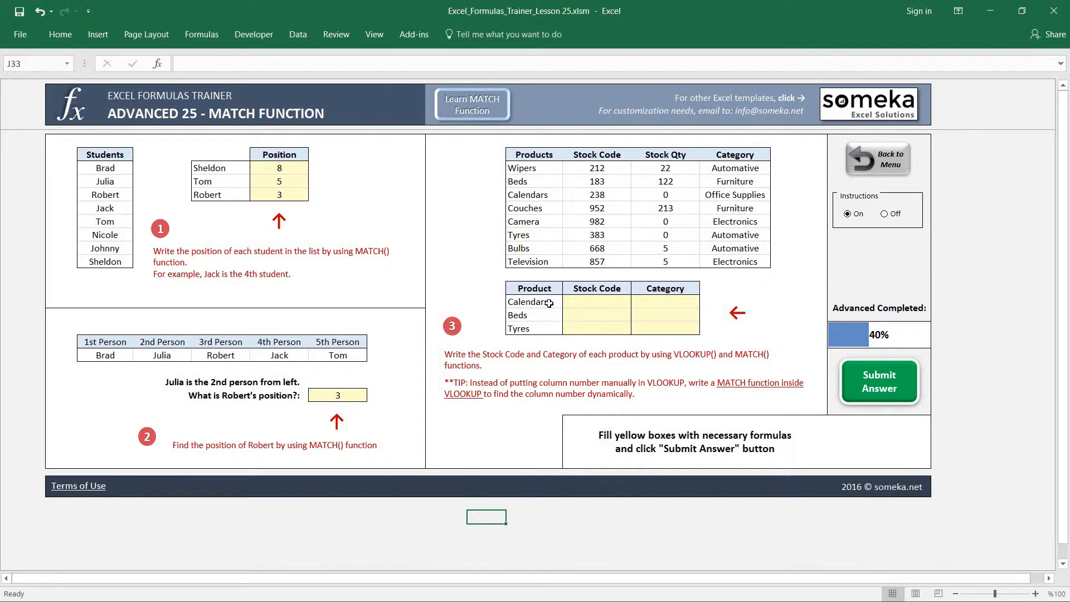
# Examine the products table and the empty Stock Code and Category cells for the listed products in exercise 3
pyautogui.moveTo(541, 157); pyautogui.dragTo(723, 259)
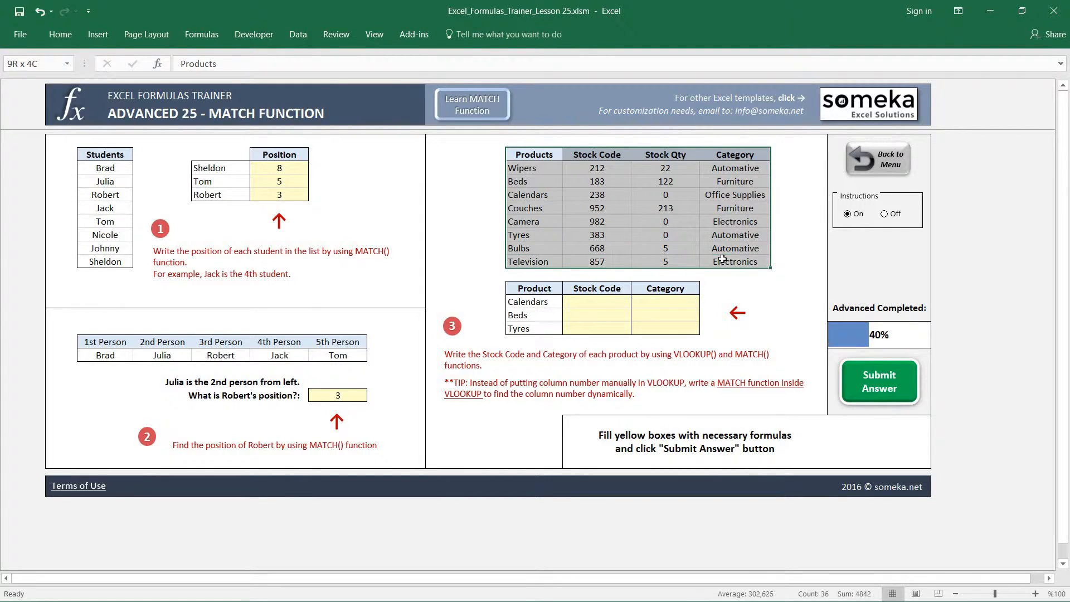
pyautogui.click(665, 183)
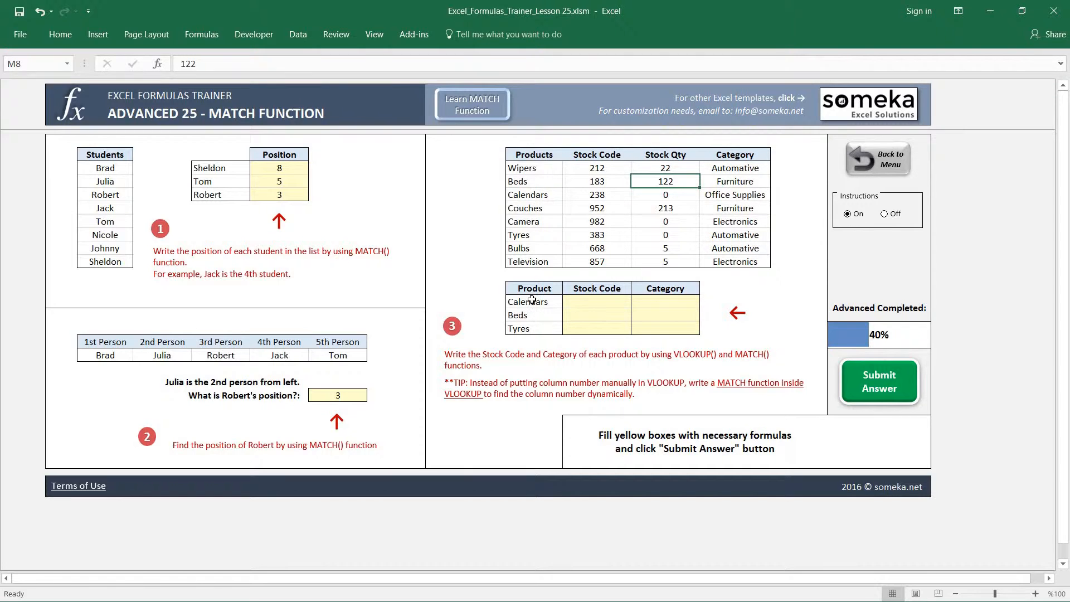
pyautogui.click(581, 304)
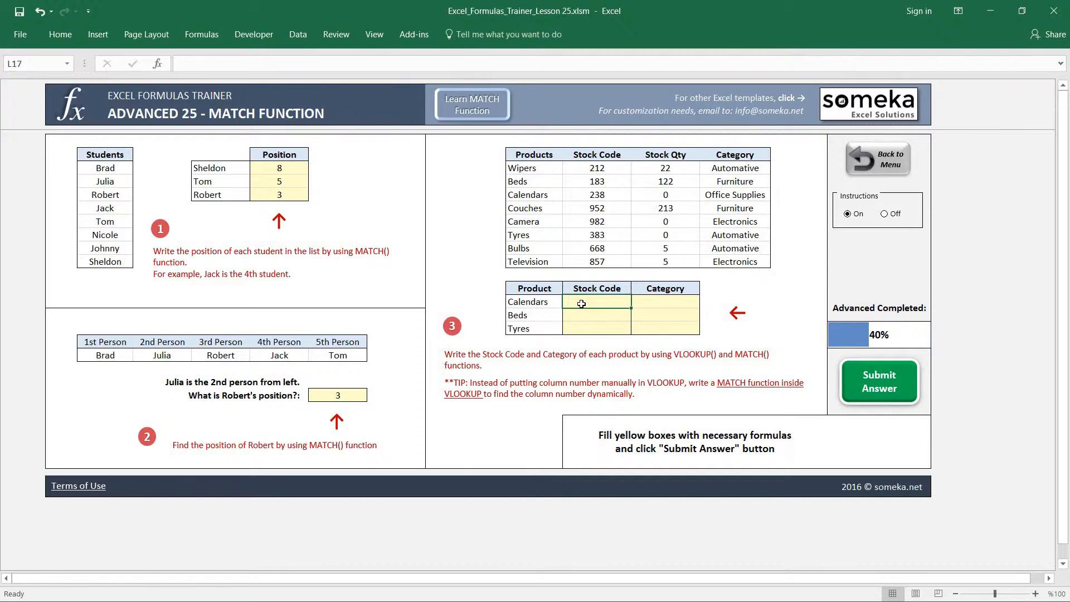
pyautogui.click(648, 301)
pyautogui.click(539, 302)
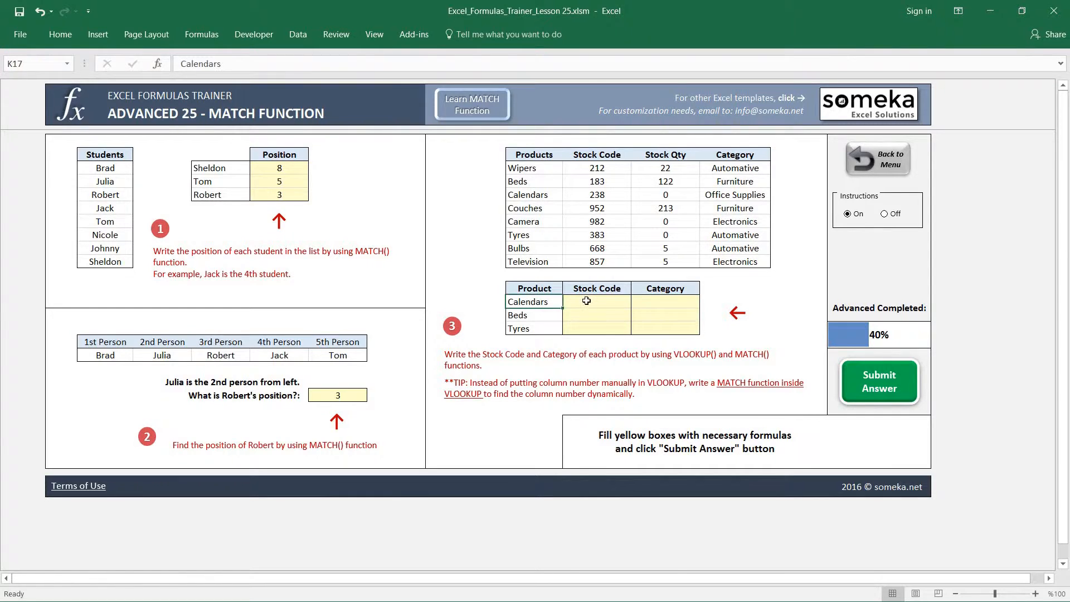
pyautogui.moveTo(584, 302); pyautogui.dragTo(658, 328)
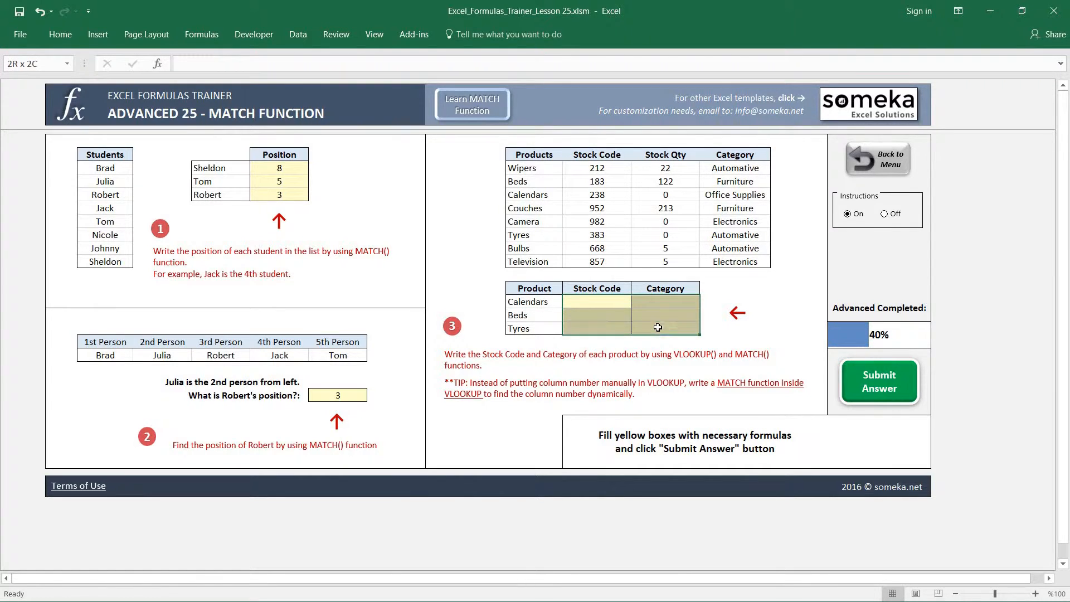
# In L17, enter a VLOOKUP formula that finds K17 in $K$6:$N$14 and returns column 2 with range lookup 0
pyautogui.click(584, 302)
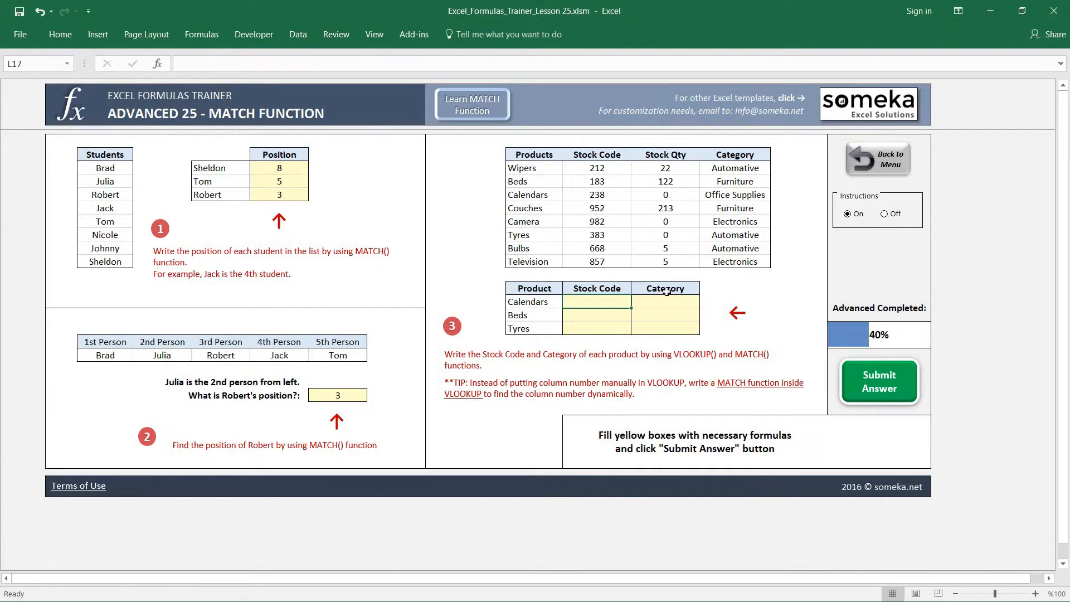
pyautogui.write('=vlo')
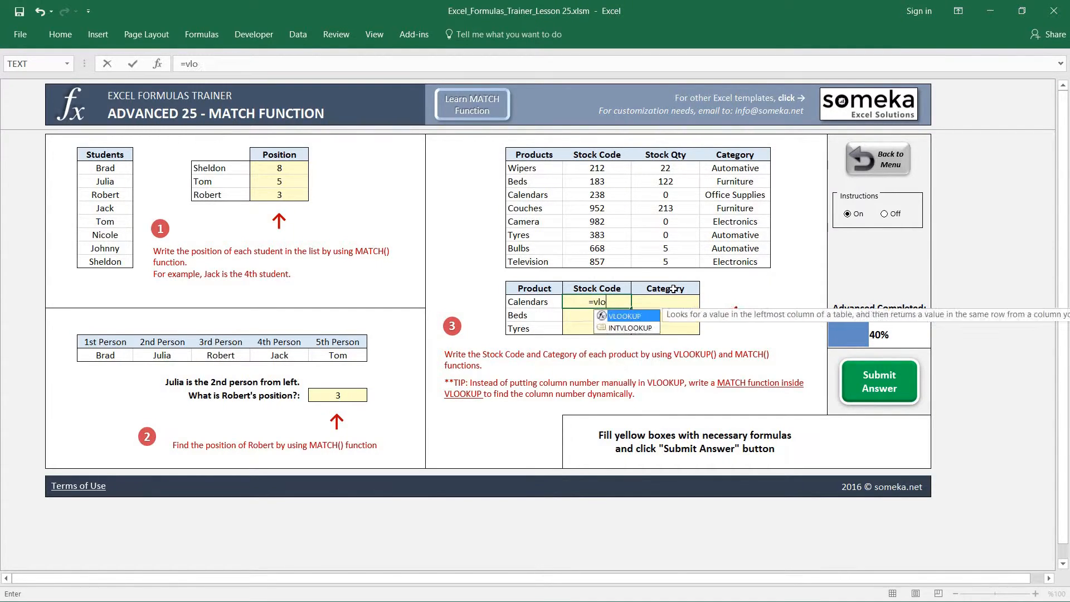
pyautogui.press('Tab')
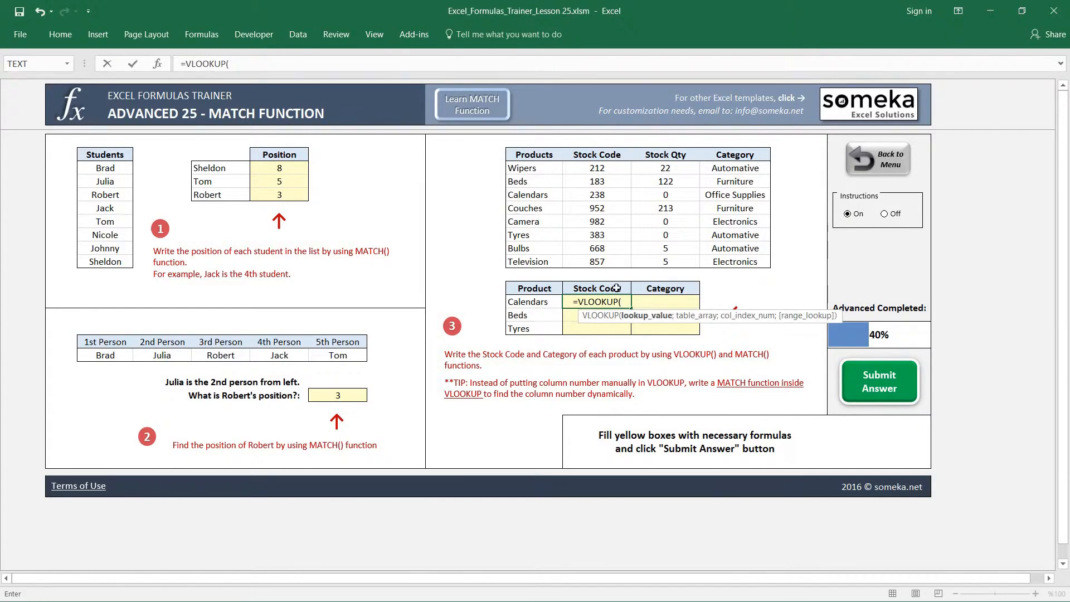
pyautogui.click(531, 303)
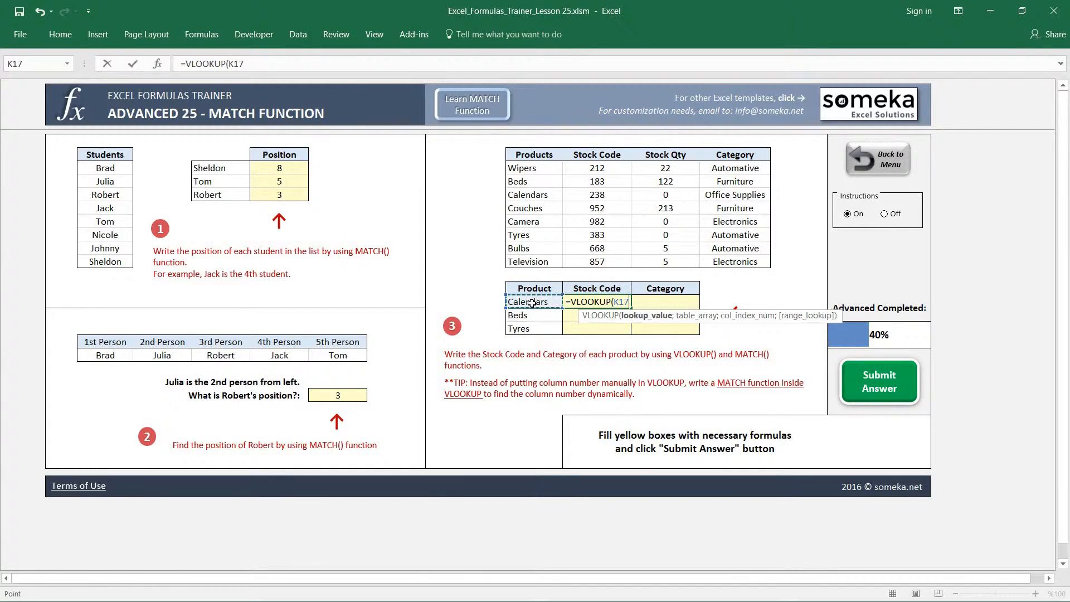
pyautogui.write(';')
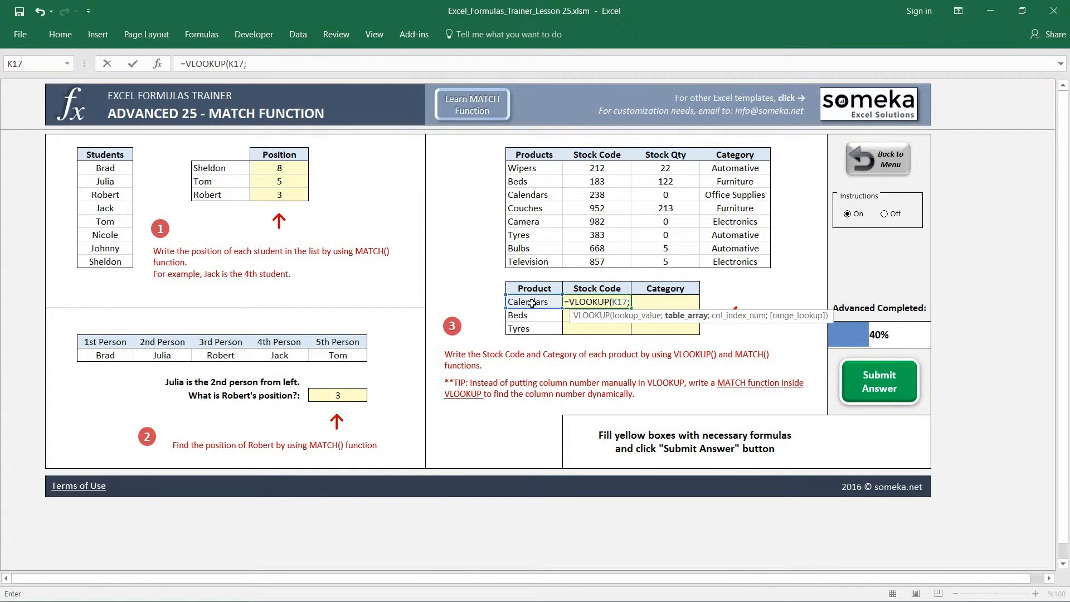
pyautogui.click(527, 159)
pyautogui.moveTo(678, 182); pyautogui.dragTo(761, 262)
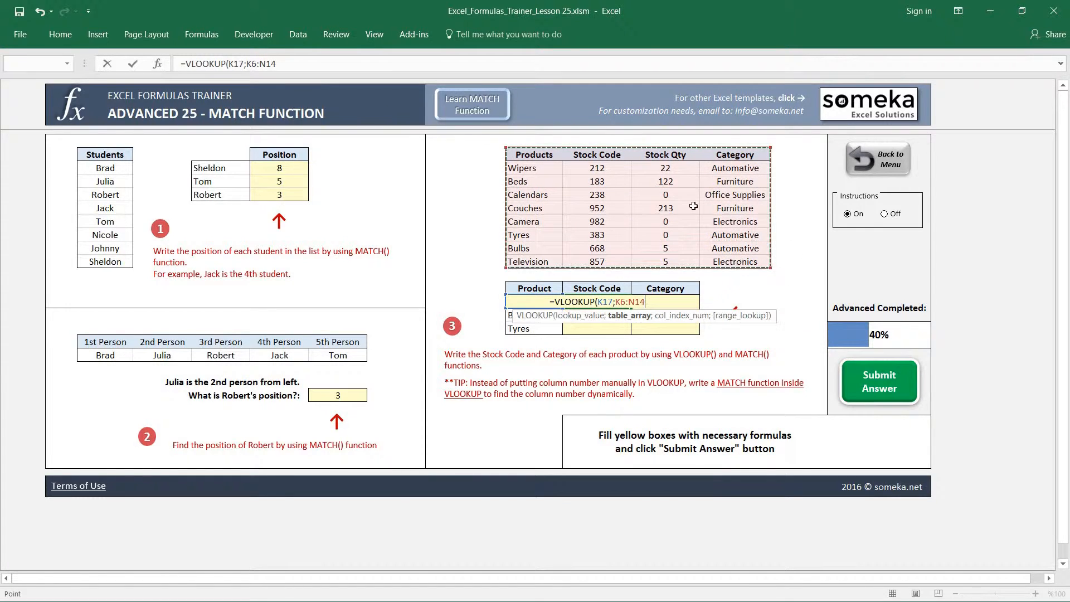
pyautogui.press('F4')
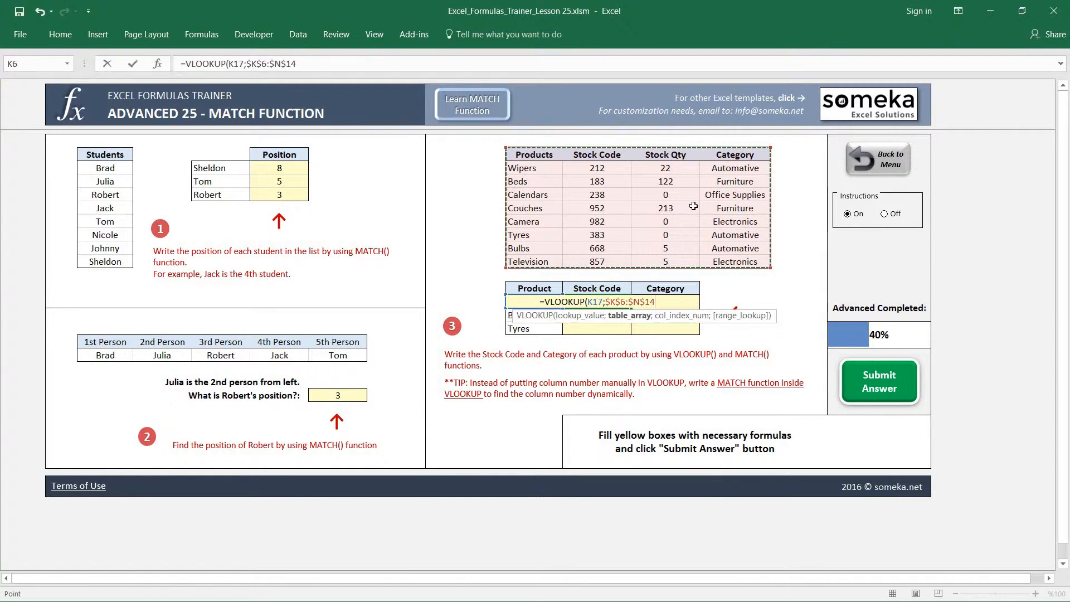
pyautogui.write(';')
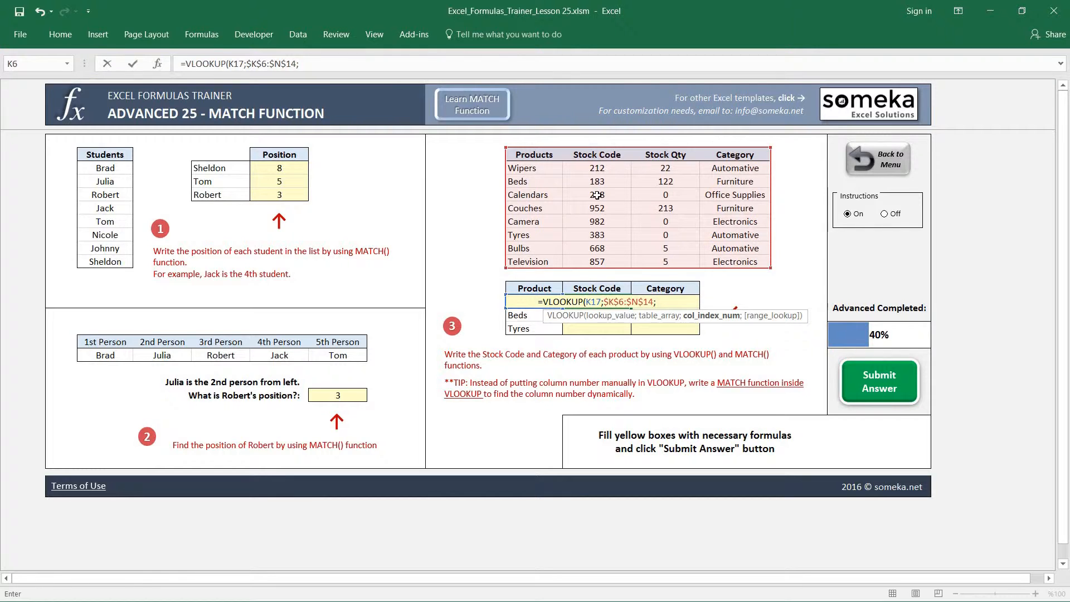
pyautogui.write('2;')
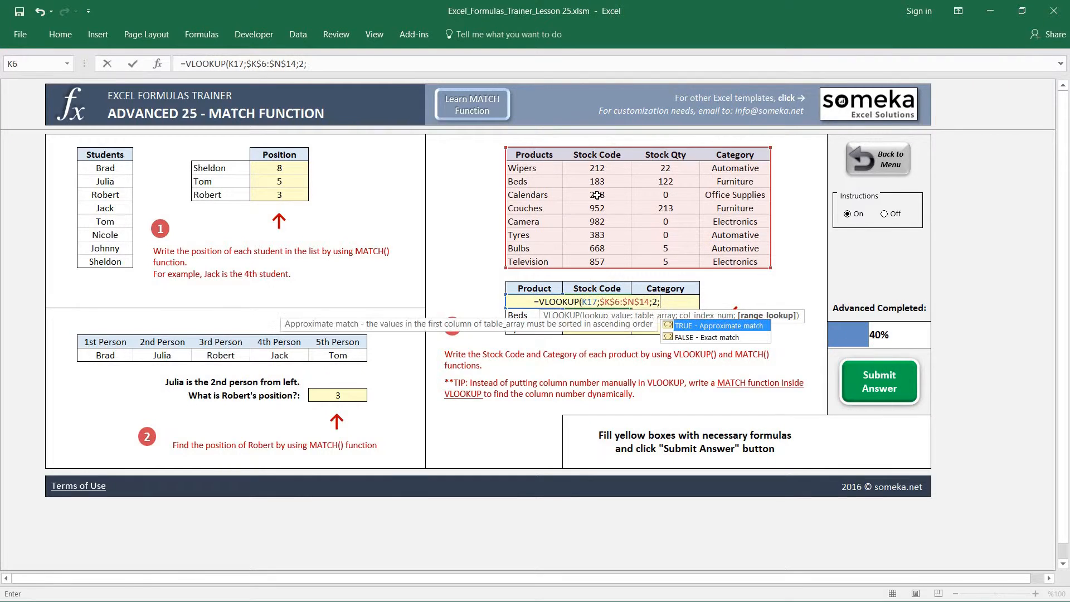
pyautogui.write('0)')
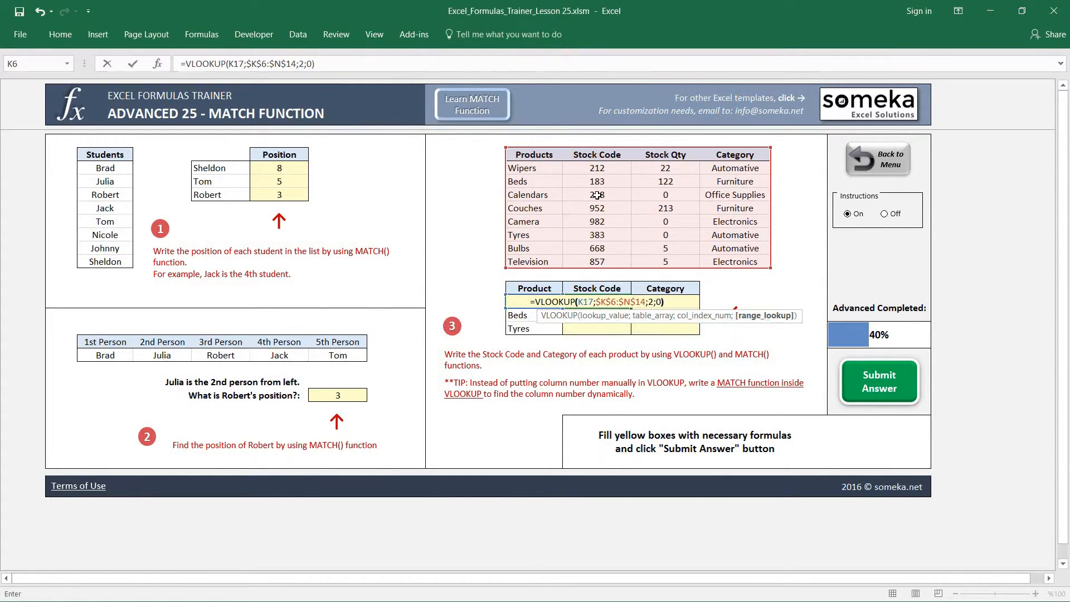
pyautogui.press('Tab')
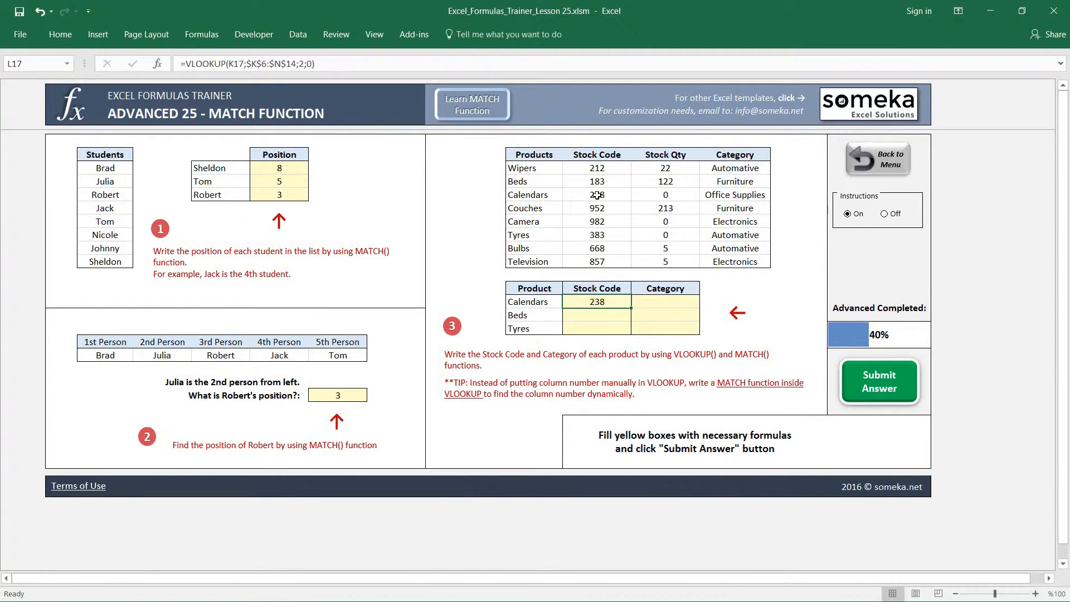
# Copy the L17 VLOOKUP formula down through L19 using Paste Special
pyautogui.hotkey('ctrl', 'c')
pyautogui.hotkey('shift', 'Down')
pyautogui.hotkey('shift', 'Down')
pyautogui.hotkey('ctrl', 'alt', 'v')
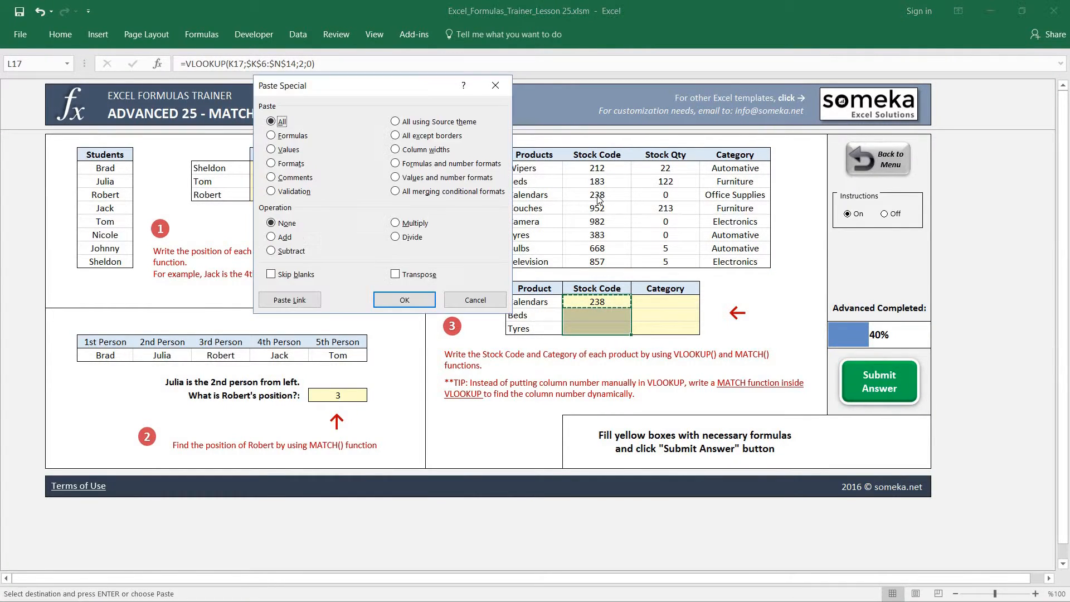
pyautogui.press('Return')
pyautogui.press('Escape')
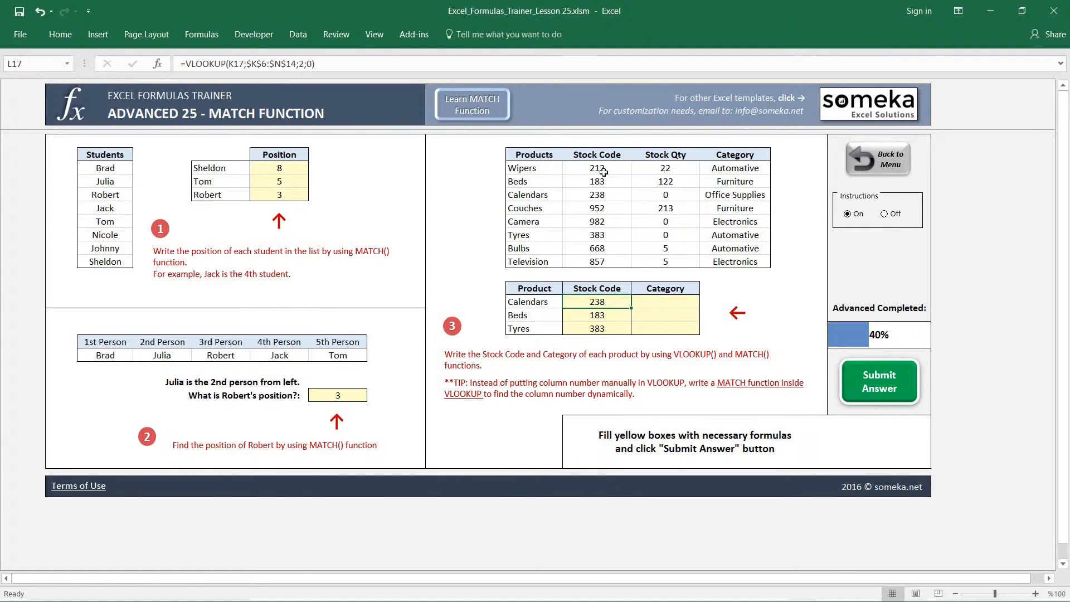
# Try inserting blank cells at L6:L14 before the Stock Code column, shifting the existing cells right
pyautogui.moveTo(582, 145); pyautogui.dragTo(591, 249)
pyautogui.moveTo(598, 154); pyautogui.dragTo(597, 262)
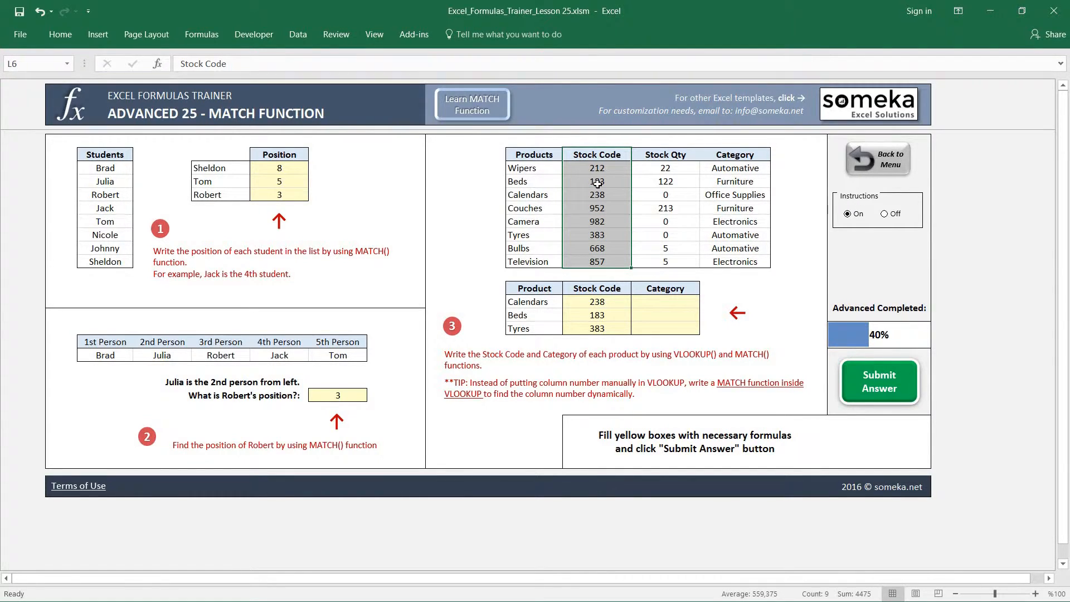
pyautogui.hotkey('ctrl', 'shift', '+')
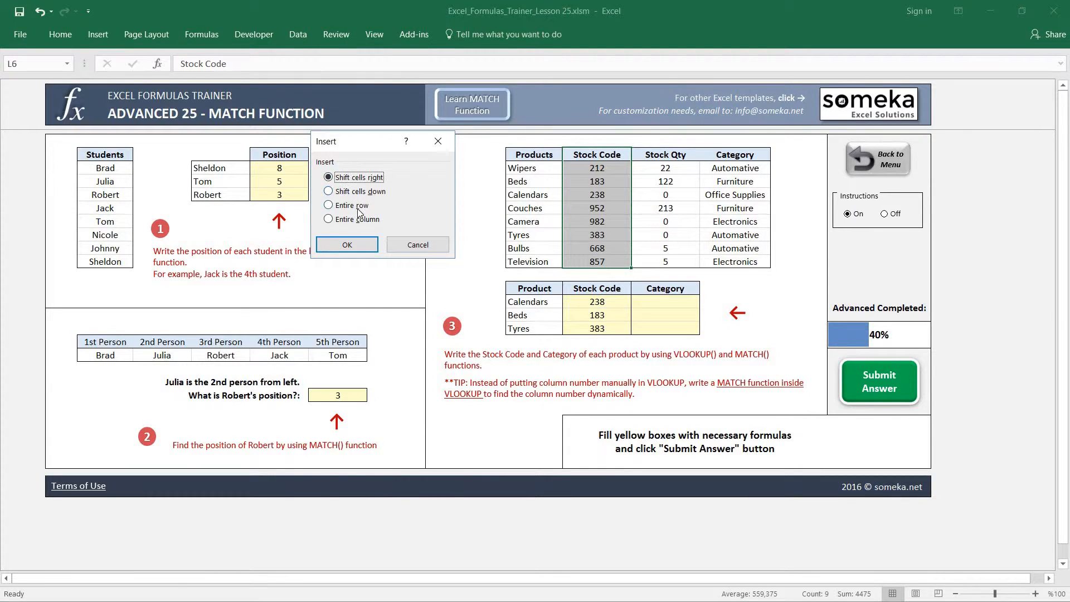
pyautogui.click(360, 243)
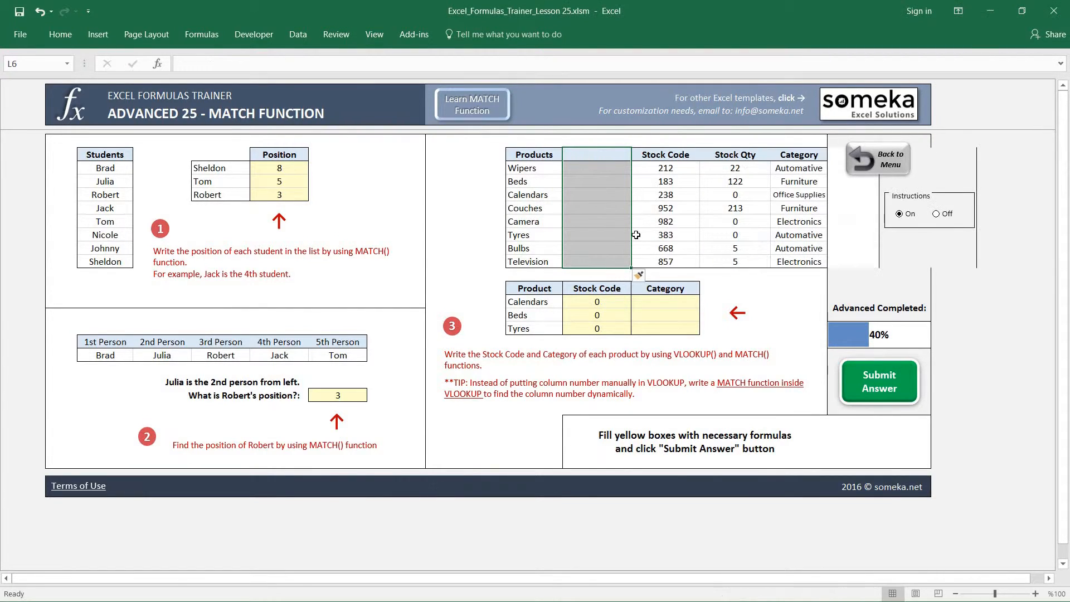
pyautogui.click(604, 154)
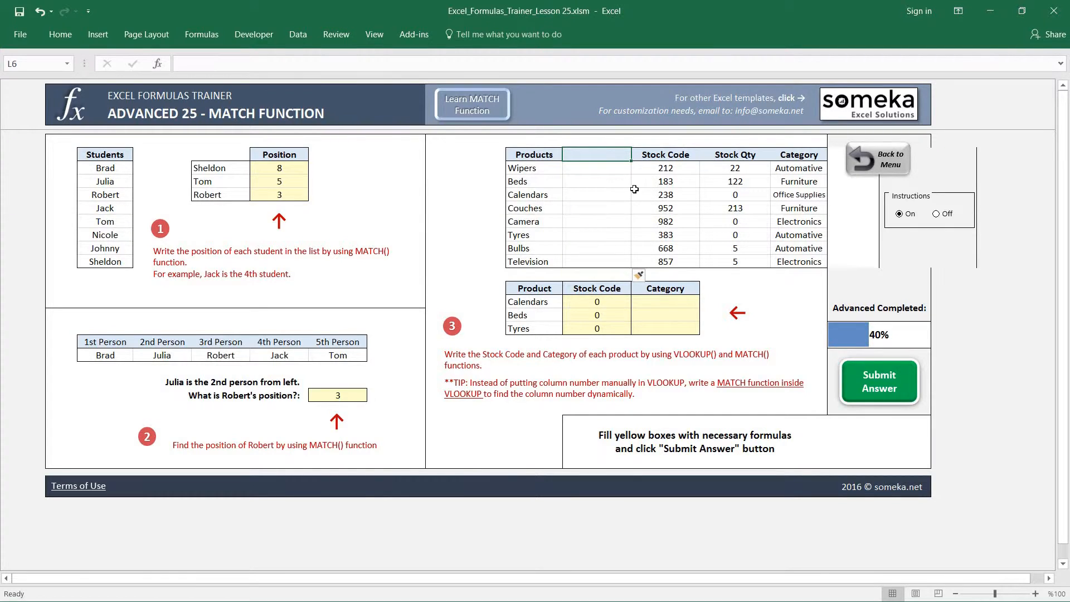
# Check the column number argument of the VLOOKUP formula in L17 and undo the cell insertion in the products table
pyautogui.click(607, 300)
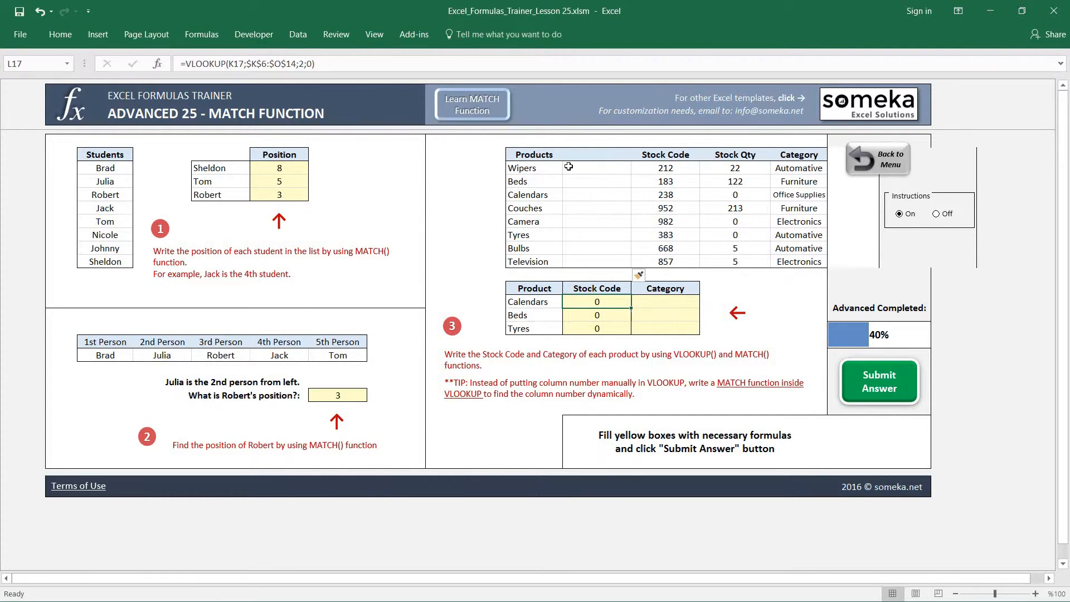
pyautogui.click(302, 64)
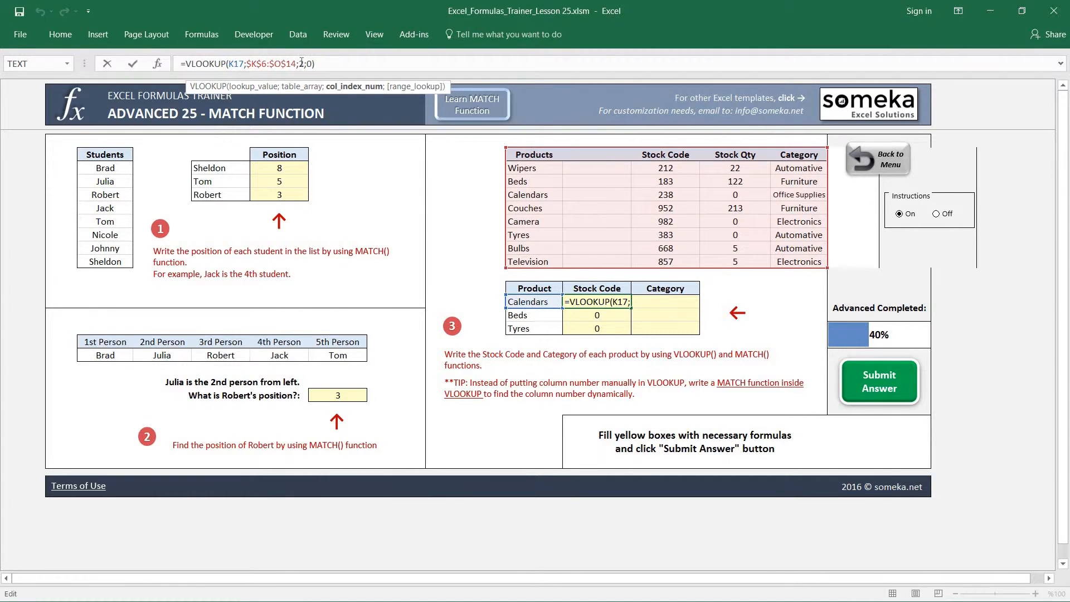
pyautogui.doubleClick(301, 63)
pyautogui.hotkey('ctrl', 'Return')
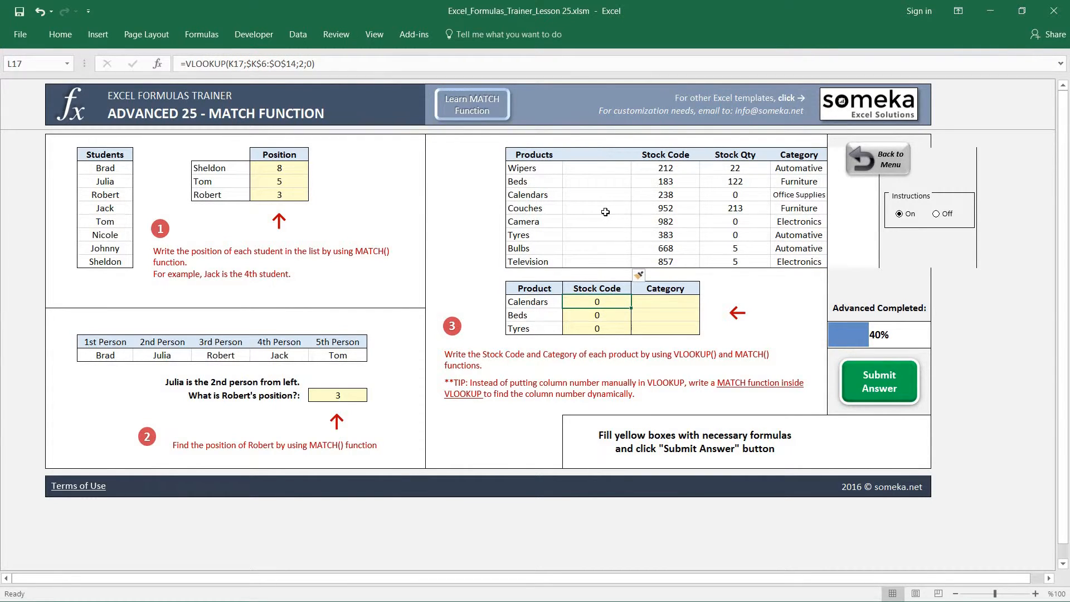
pyautogui.hotkey('ctrl', 'z')
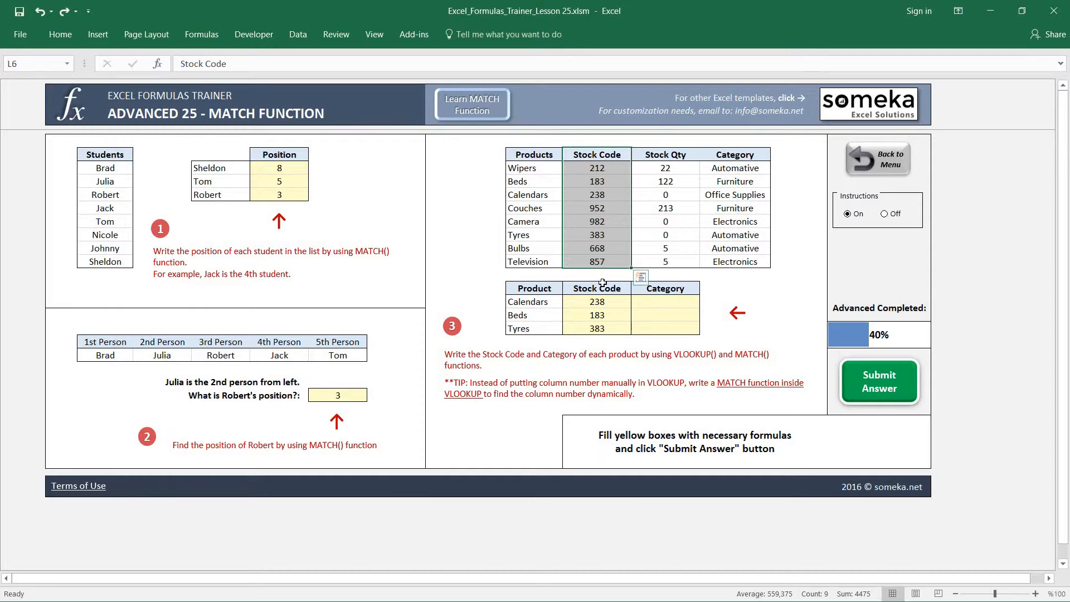
# In the L17 VLOOKUP formula, replace the column number with a MATCH function using L$16 as lookup value
pyautogui.click(604, 288)
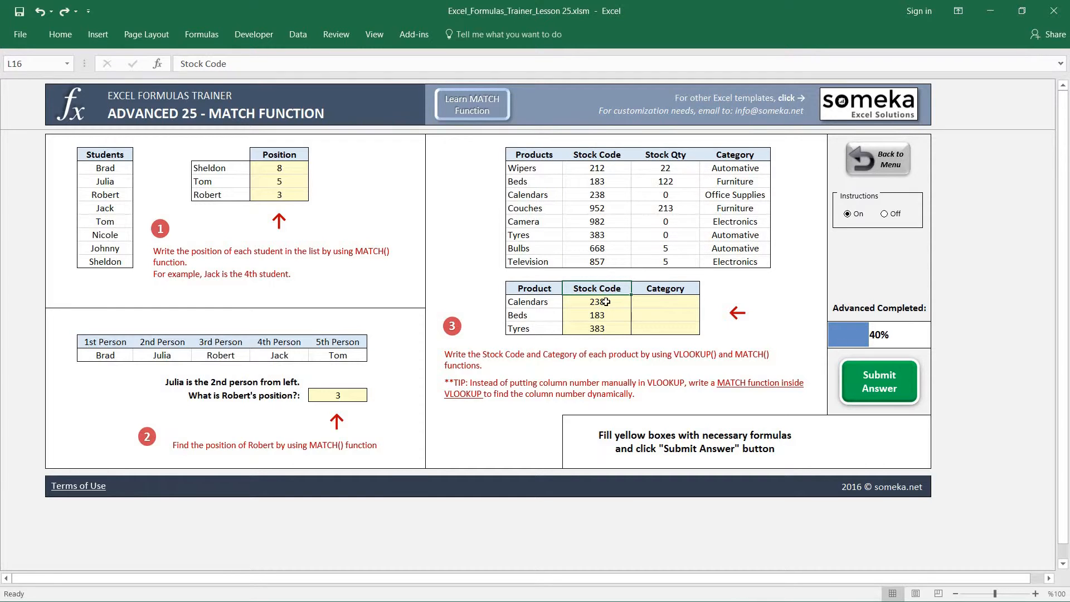
pyautogui.click(606, 301)
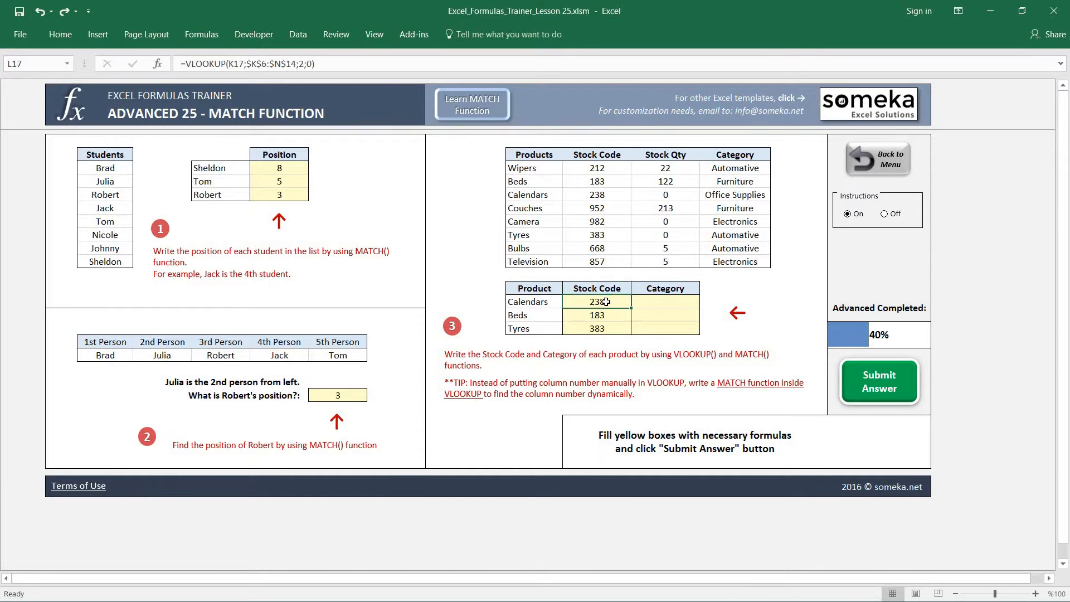
pyautogui.click(303, 64)
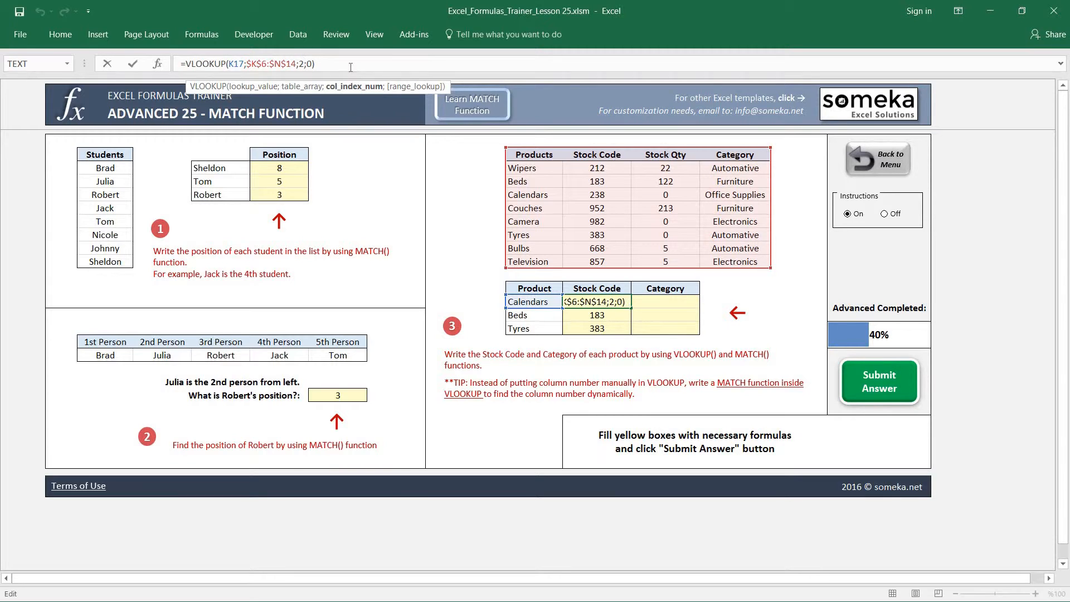
pyautogui.press('BackSpace')
pyautogui.write('MATCH')
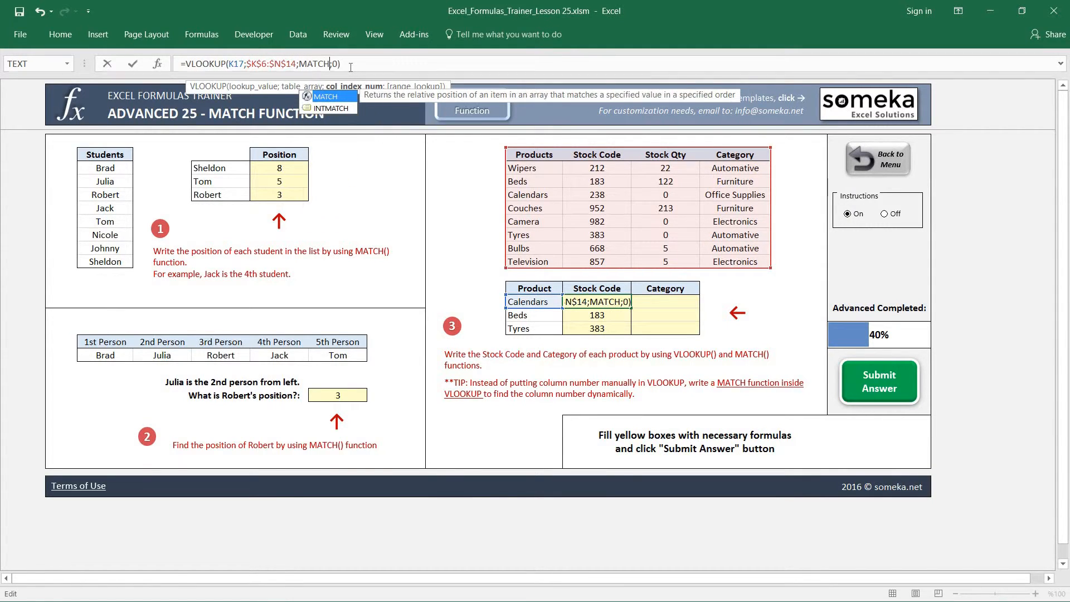
pyautogui.write('(')
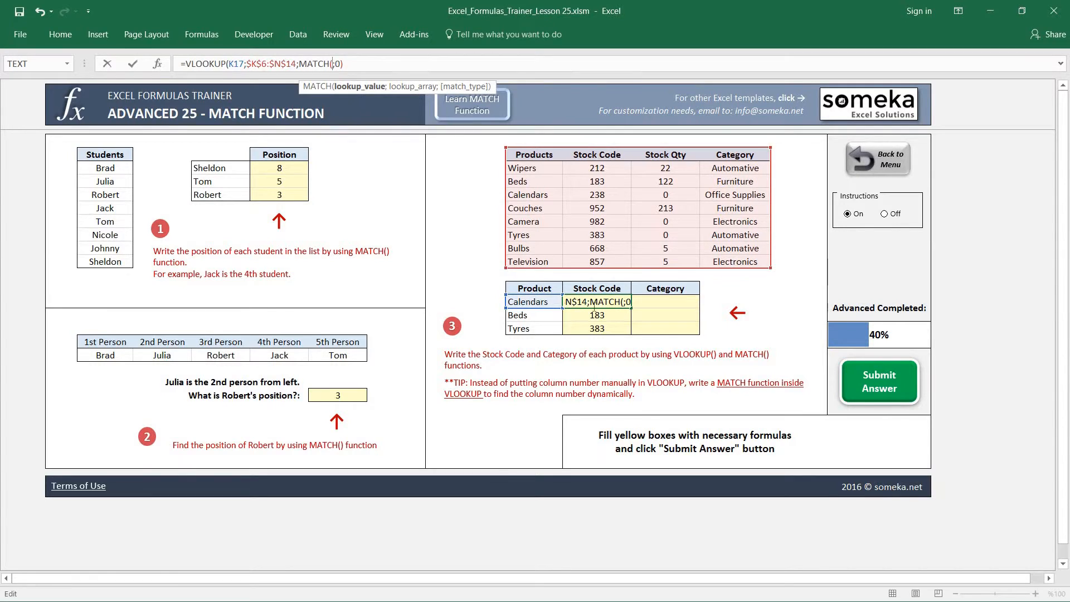
pyautogui.click(599, 289)
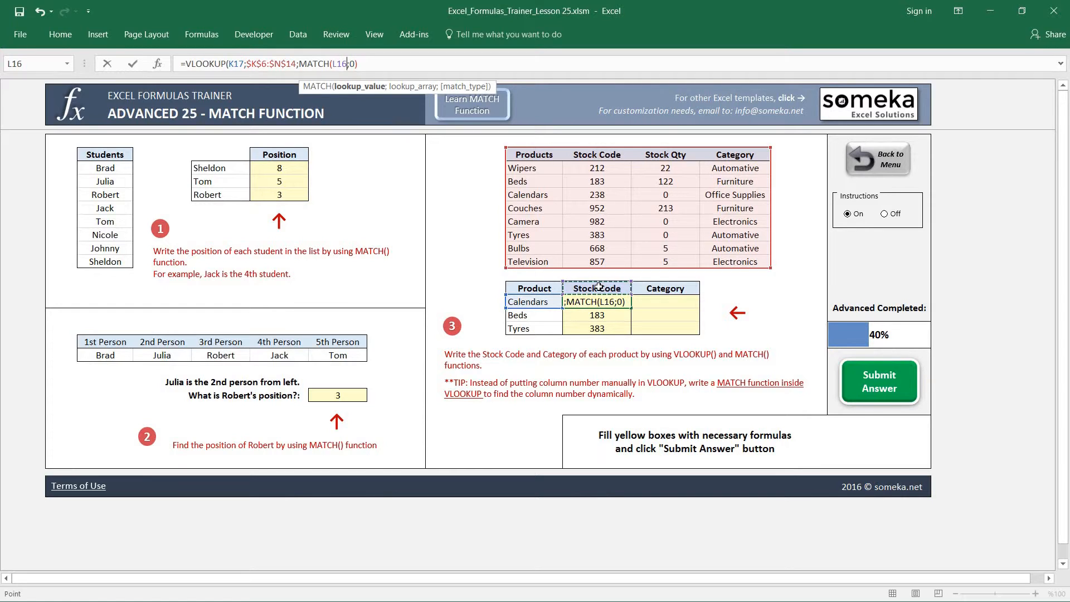
pyautogui.press('F4')
pyautogui.press('F4')
pyautogui.write(';')
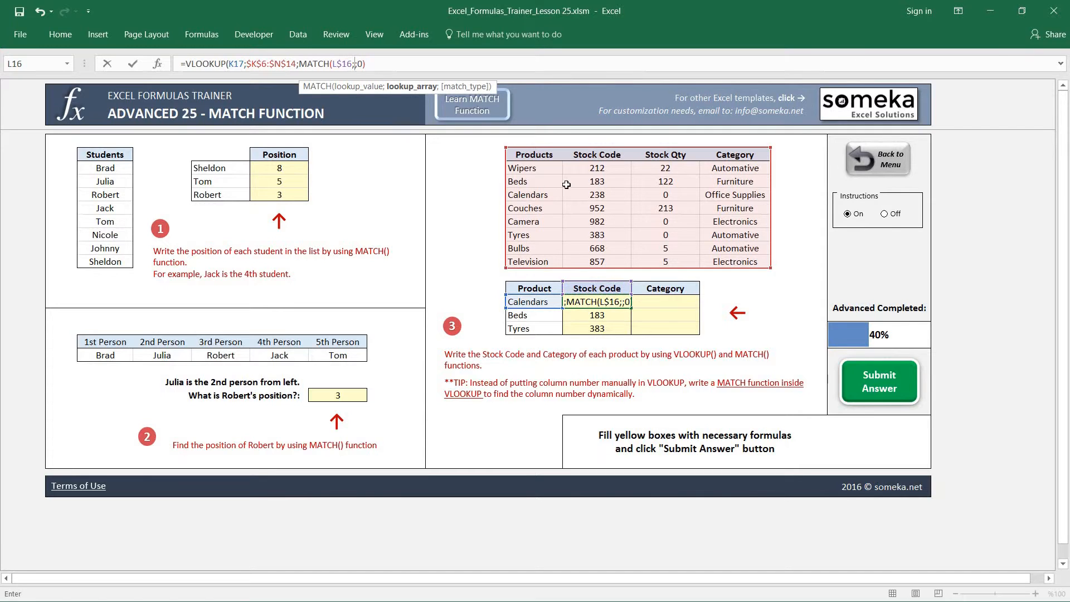
# Complete the nested MATCH in L17 with lookup array $K$6:$N$6 and match type 0, and enter the formula
pyautogui.moveTo(568, 149); pyautogui.dragTo(760, 157)
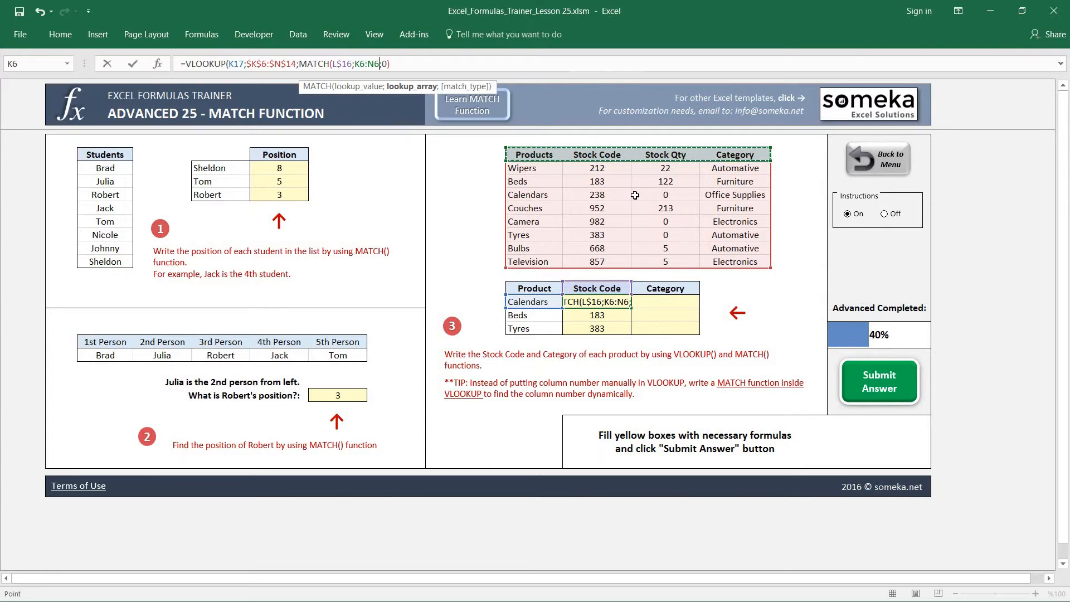
pyautogui.press('F4')
pyautogui.write(';0')
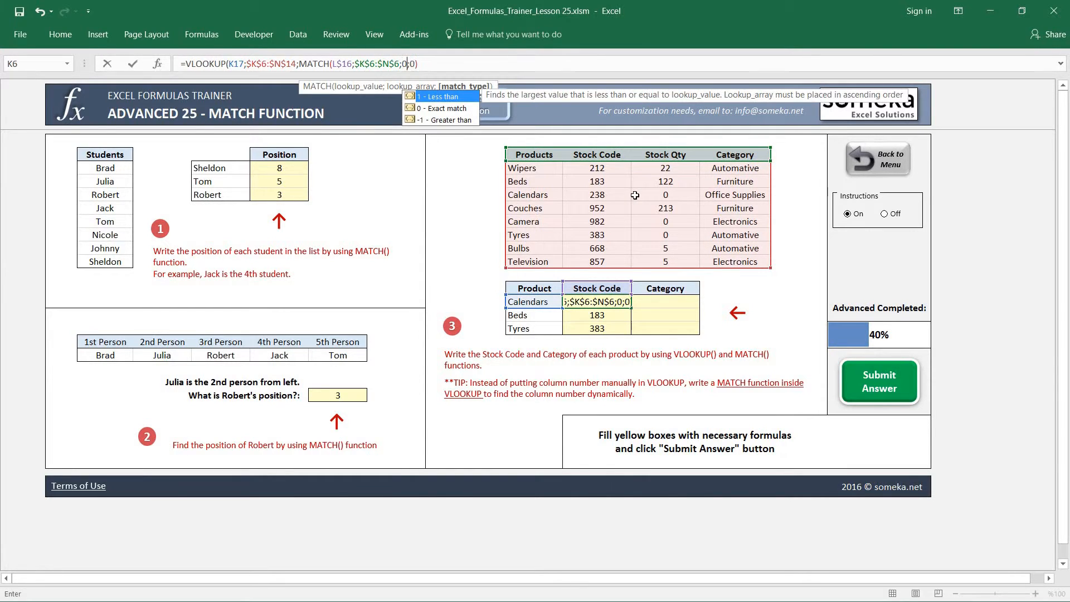
pyautogui.write(')')
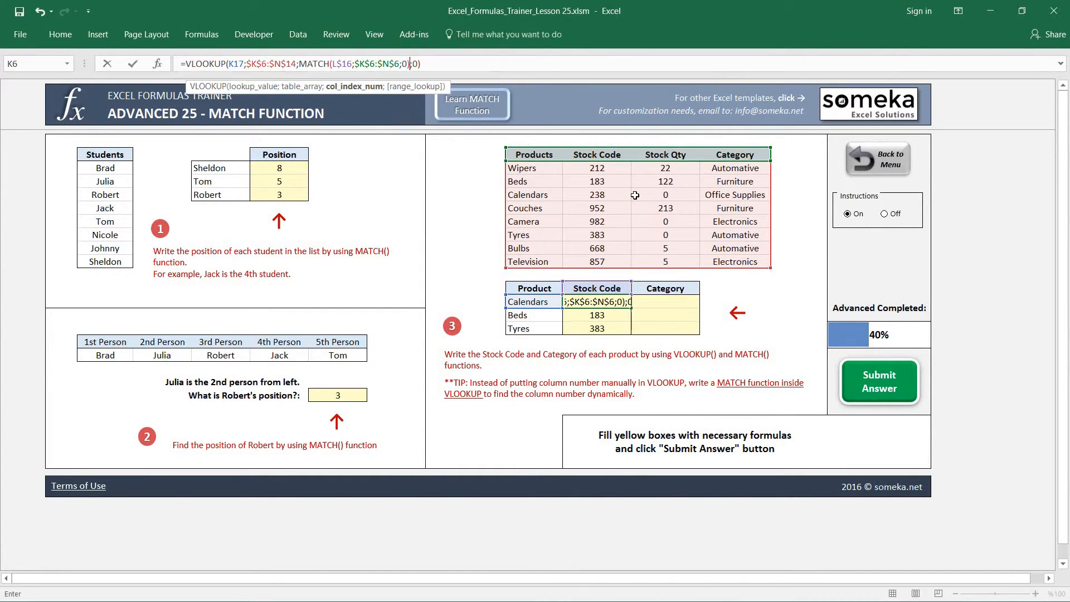
pyautogui.hotkey('ctrl', 'Return')
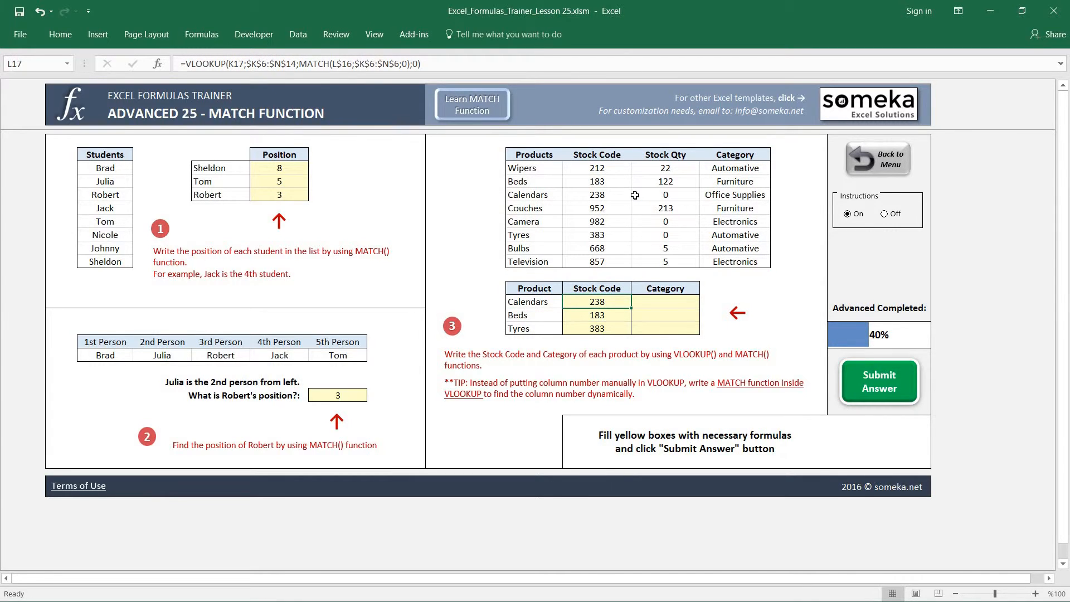
# Copy the L17 formula down through L19 using Paste Special with the Formulas option
pyautogui.hotkey('ctrl', 'c')
pyautogui.hotkey('shift', 'Down')
pyautogui.hotkey('shift', 'Down')
pyautogui.hotkey('ctrl', 'alt', 'v')
pyautogui.press('f')
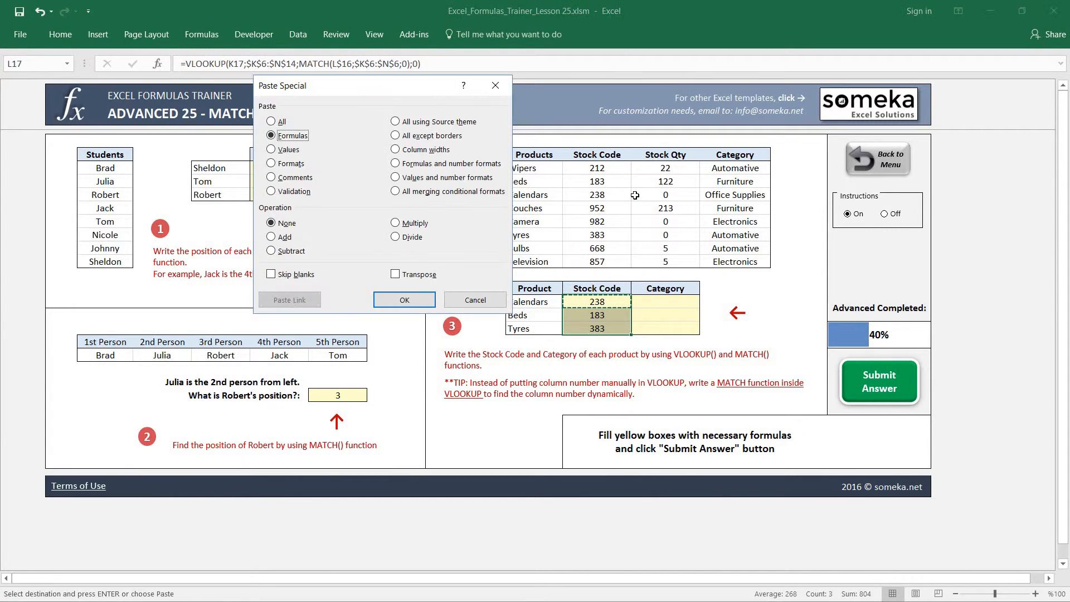
pyautogui.press('Return')
pyautogui.press('Down')
pyautogui.press('Down')
pyautogui.press('Up')
pyautogui.press('Up')
pyautogui.press('Escape')
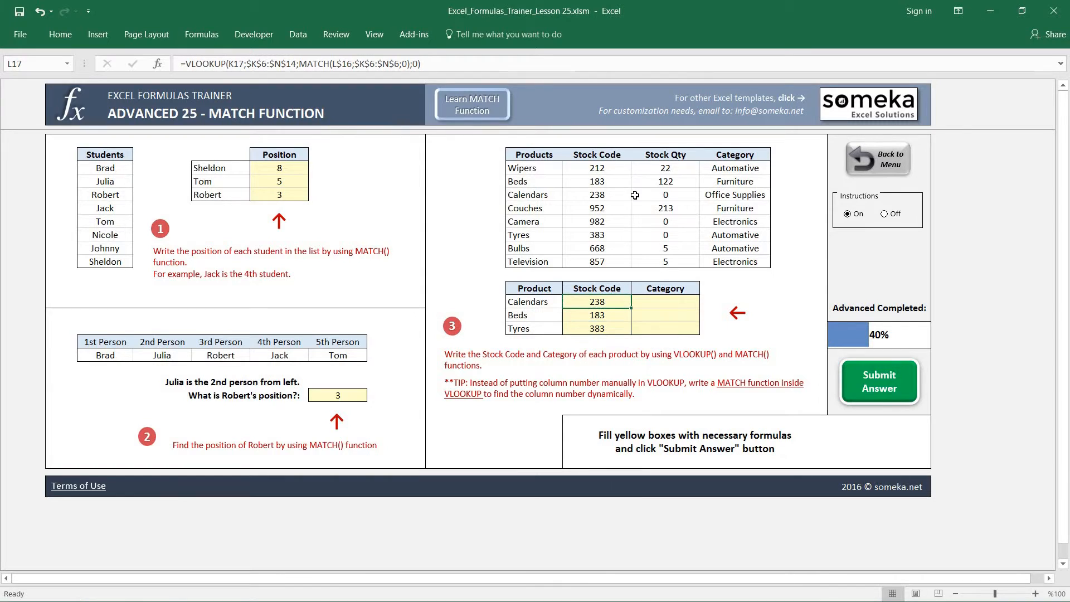
# Try inserting blank cells at L6:L14 with the existing cells shifted down, and undo the insertion
pyautogui.moveTo(580, 154); pyautogui.dragTo(589, 261)
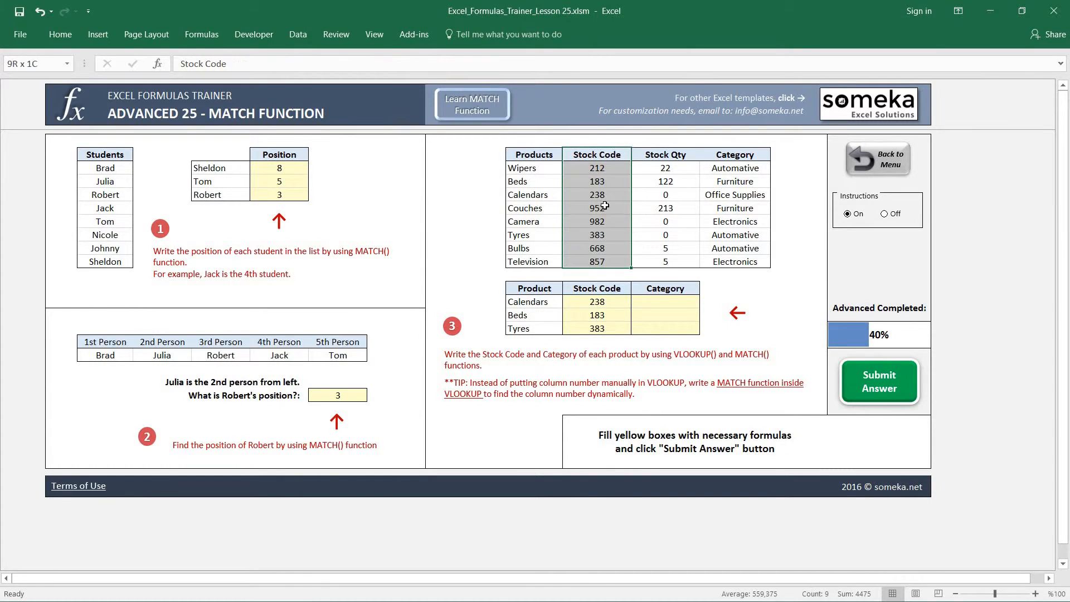
pyautogui.rightClick(598, 183)
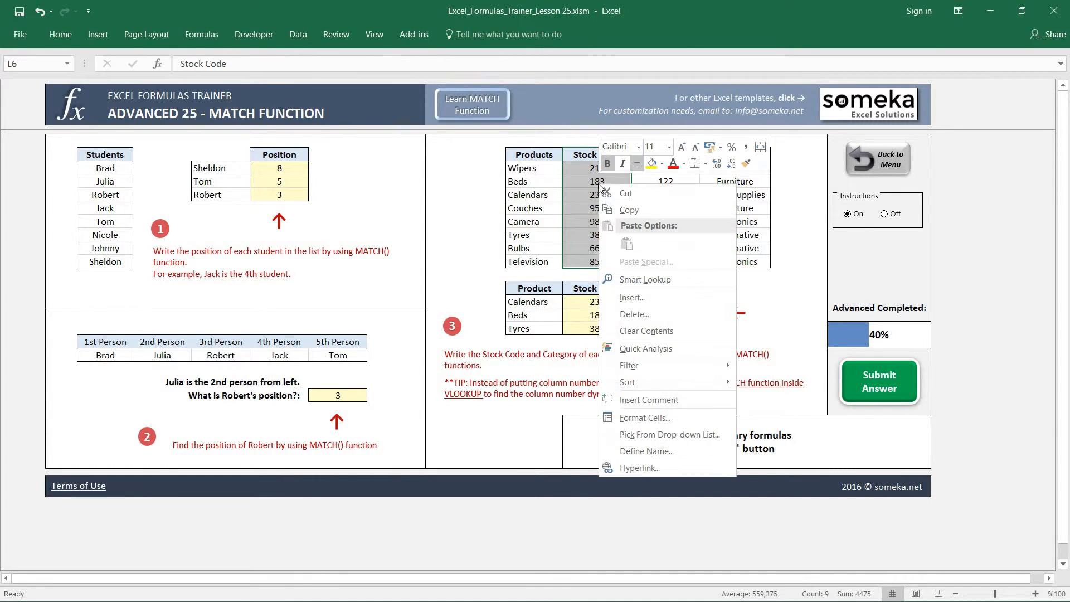
pyautogui.click(638, 298)
pyautogui.click(633, 285)
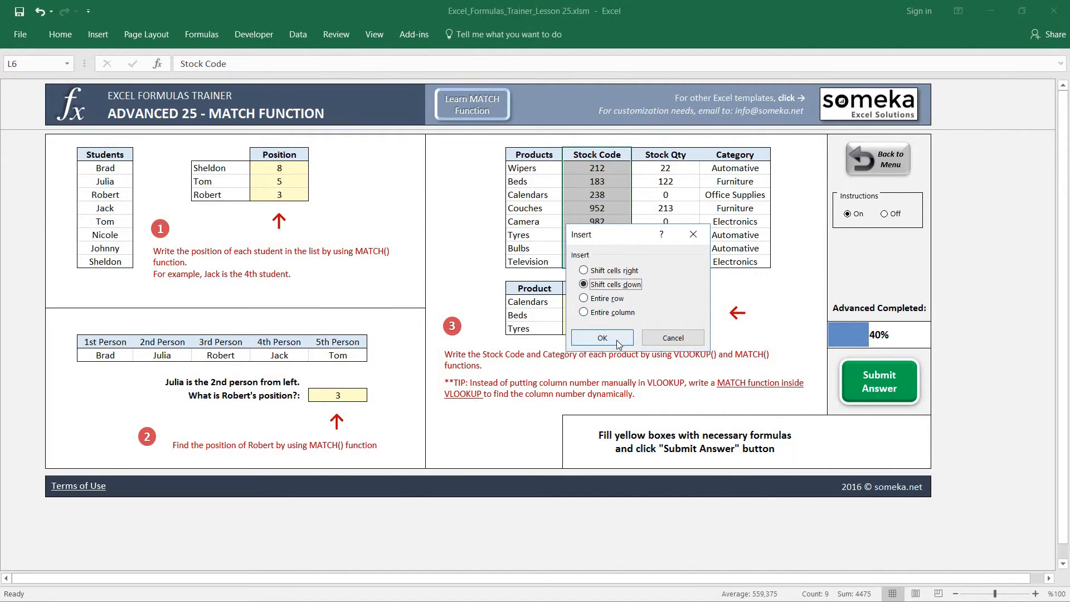
pyautogui.click(615, 339)
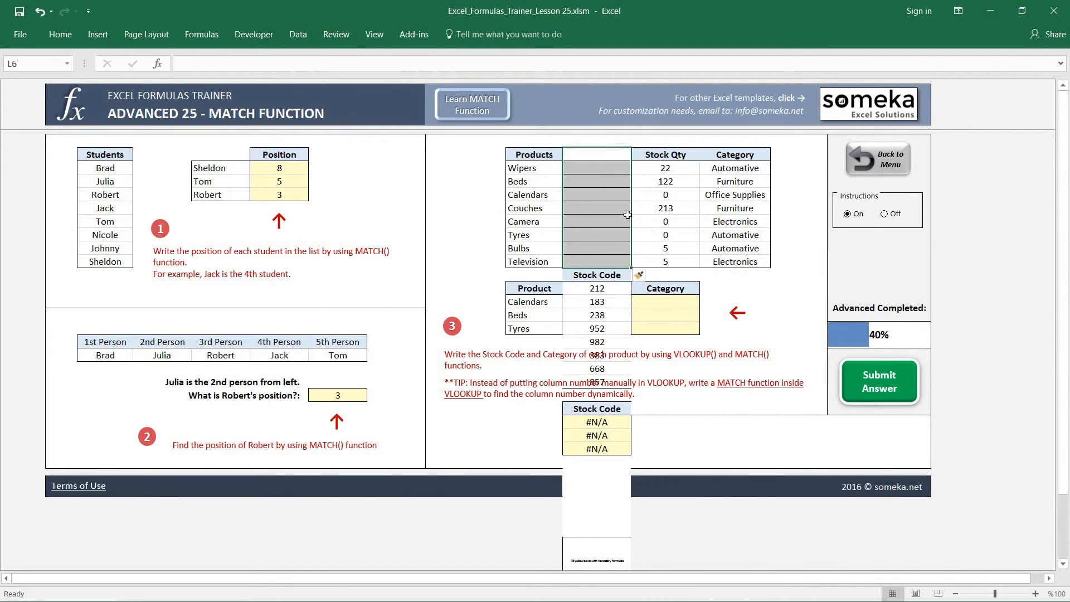
pyautogui.hotkey('ctrl', 'z')
# Try inserting blank cells at L6:L14 before the Stock Code column, shifting the existing cells right
pyautogui.rightClick(608, 181)
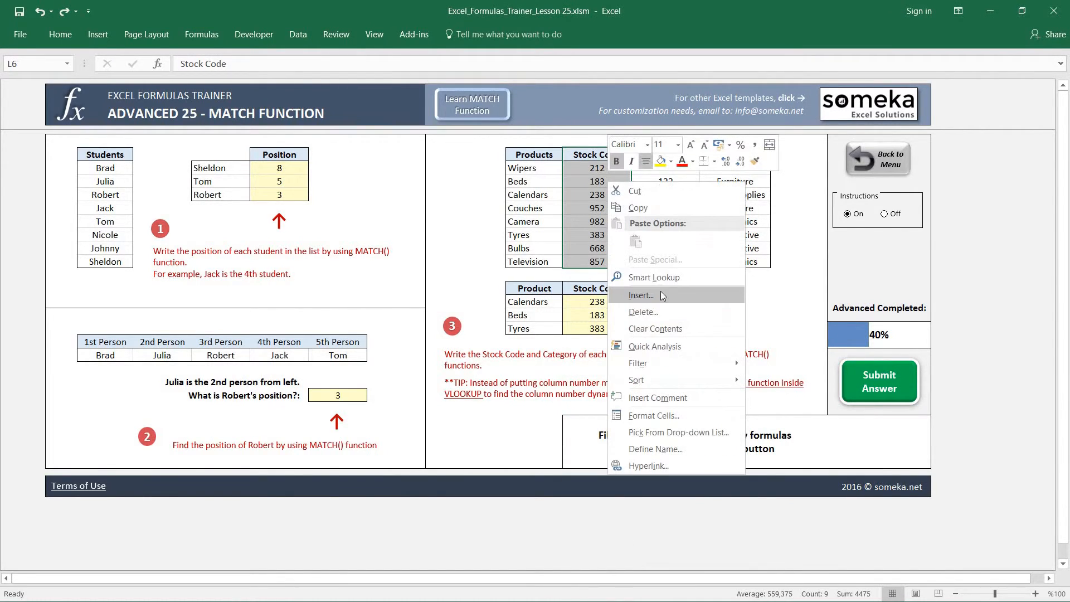
pyautogui.click(660, 291)
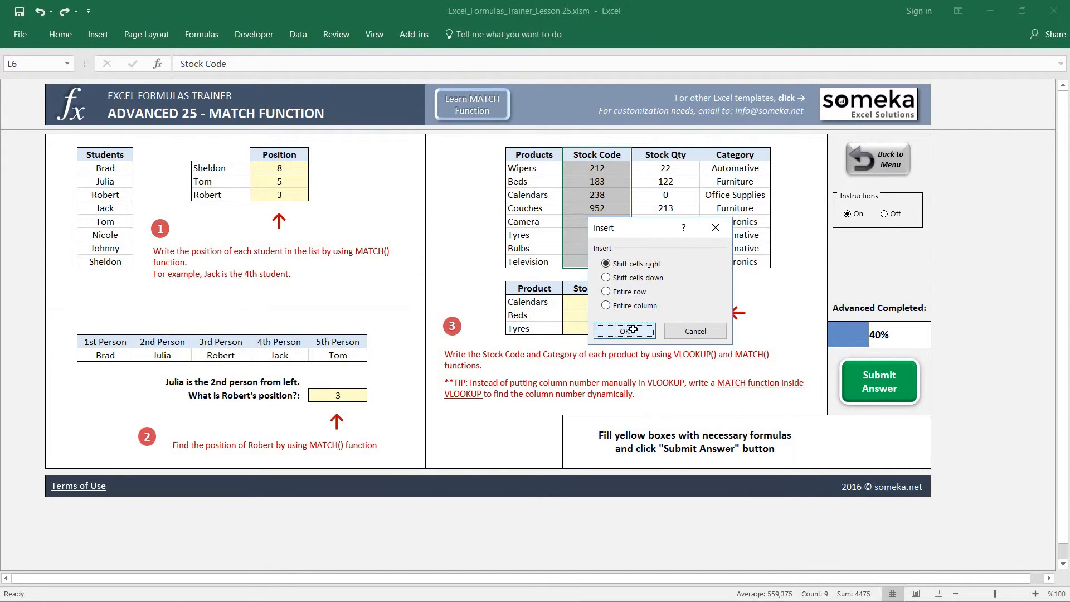
pyautogui.click(599, 330)
# Reduce the L17 formula to its MATCH part, =MATCH(L$16;$K$6:$O$6;0), to check the column number it returns
pyautogui.click(606, 303)
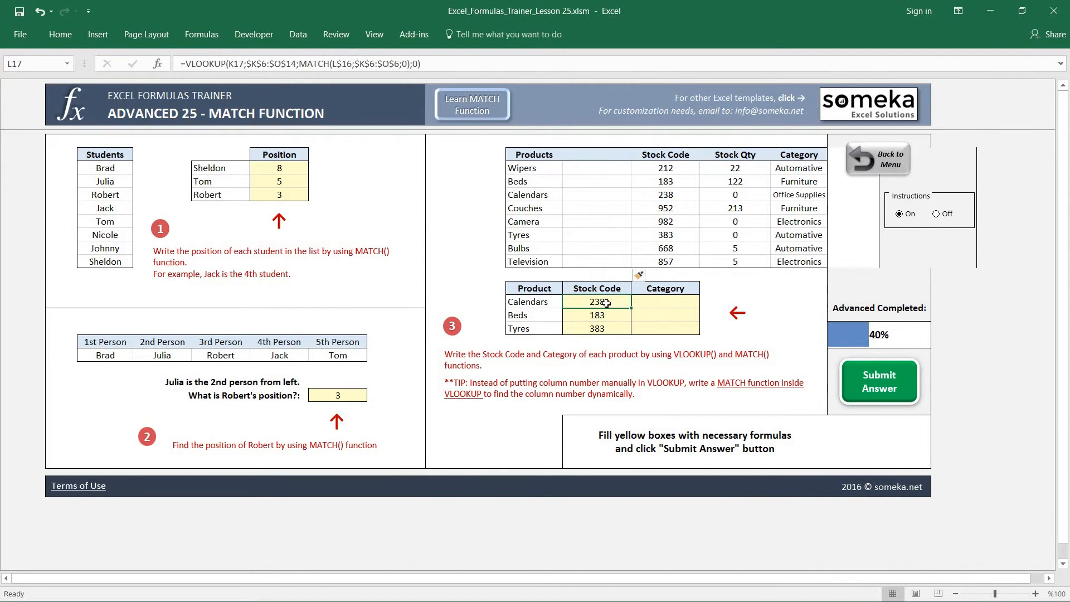
pyautogui.doubleClick(607, 303)
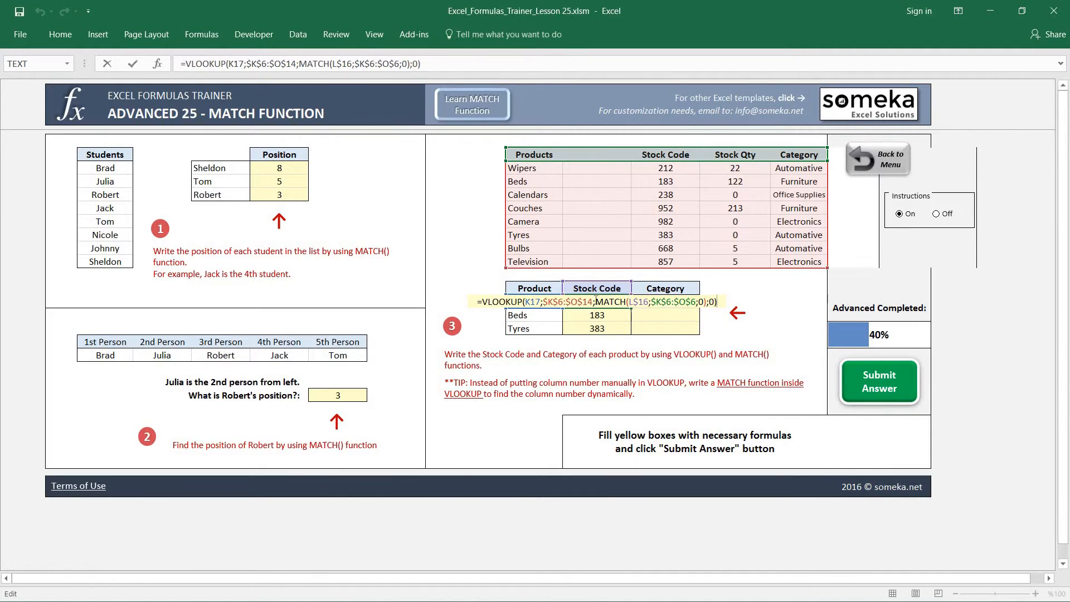
pyautogui.moveTo(593, 302); pyautogui.dragTo(484, 303)
pyautogui.press('Delete')
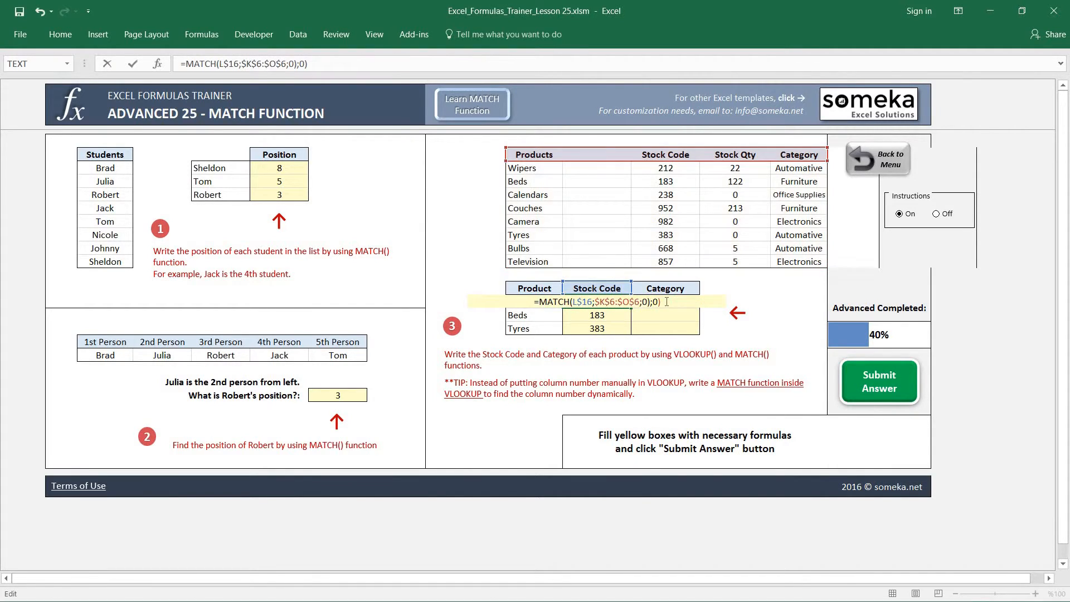
pyautogui.press('BackSpace')
pyautogui.press('BackSpace')
pyautogui.press('BackSpace')
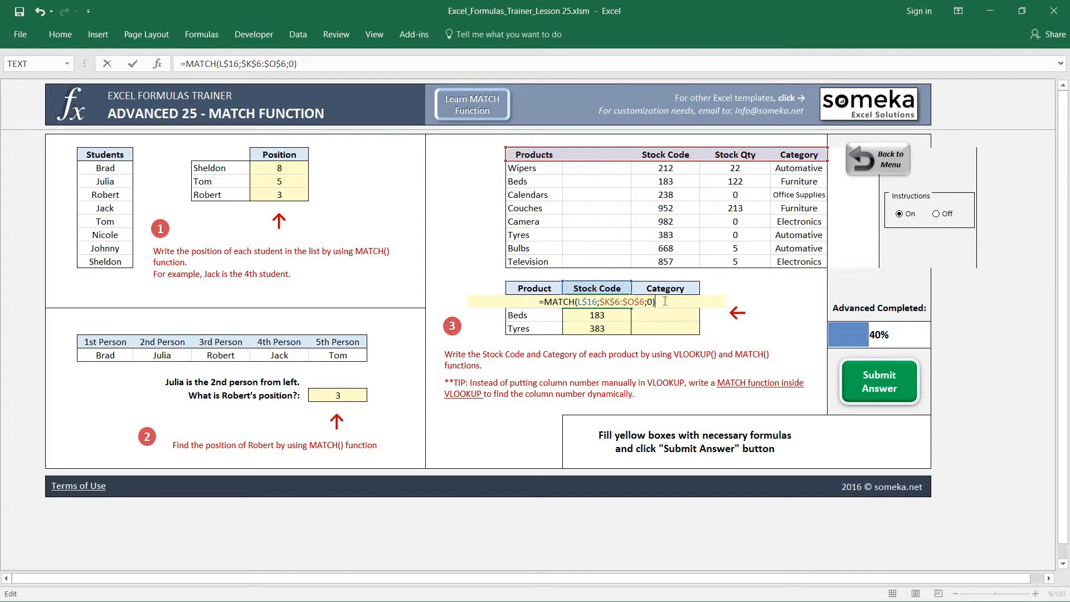
pyautogui.press('Return')
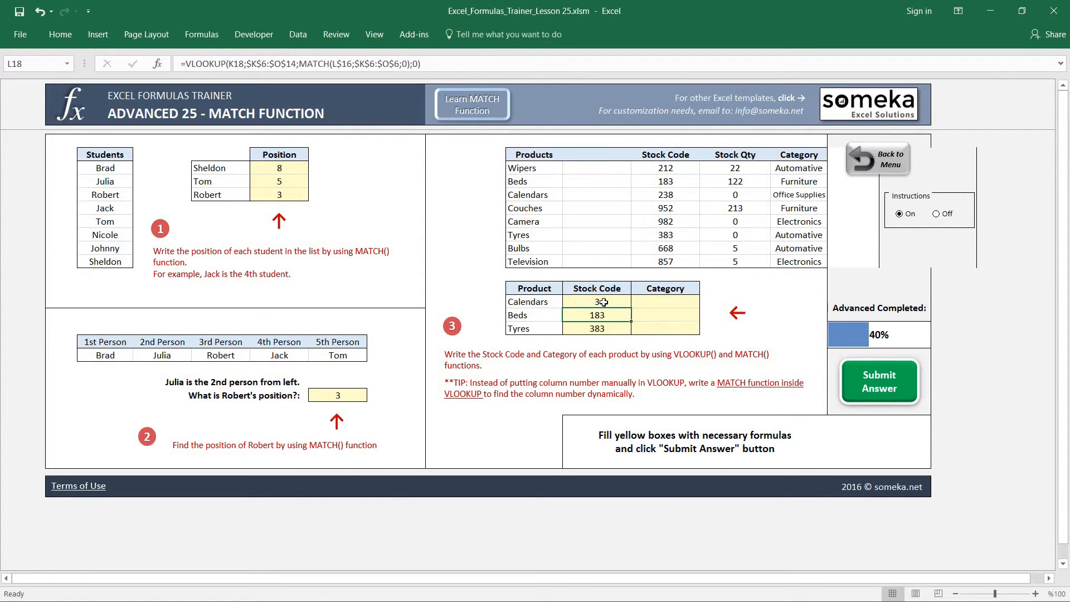
pyautogui.click(602, 303)
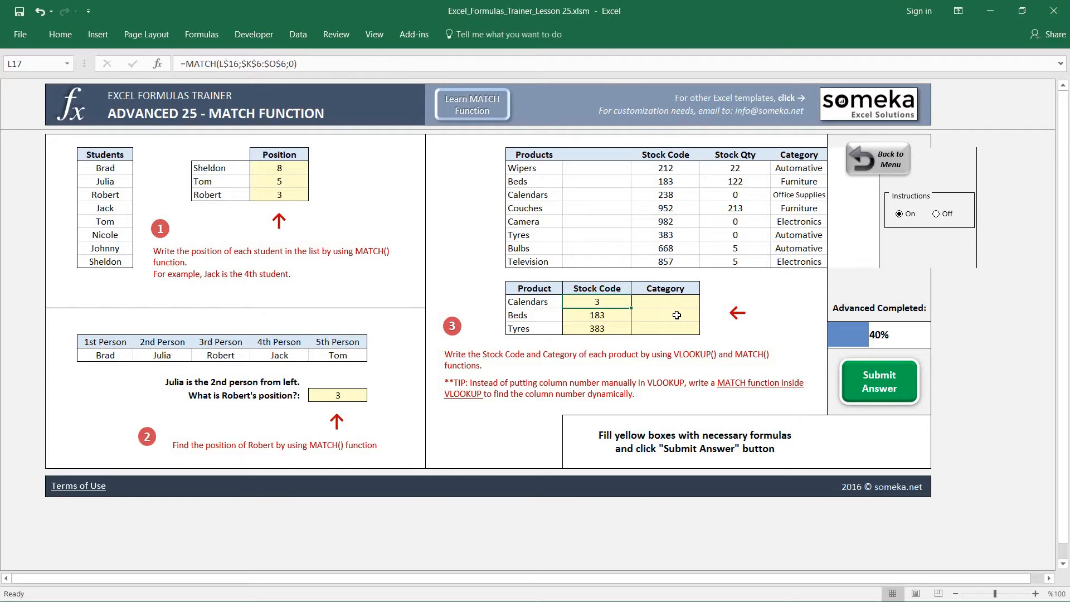
# Undo the L17 formula edit and the cell insertion in the products table
pyautogui.hotkey('ctrl', 'z')
pyautogui.hotkey('ctrl', 'z')
# Start a VLOOKUP formula in M17 with lookup value K17 and table array $K$6:$N$14
pyautogui.click(601, 302)
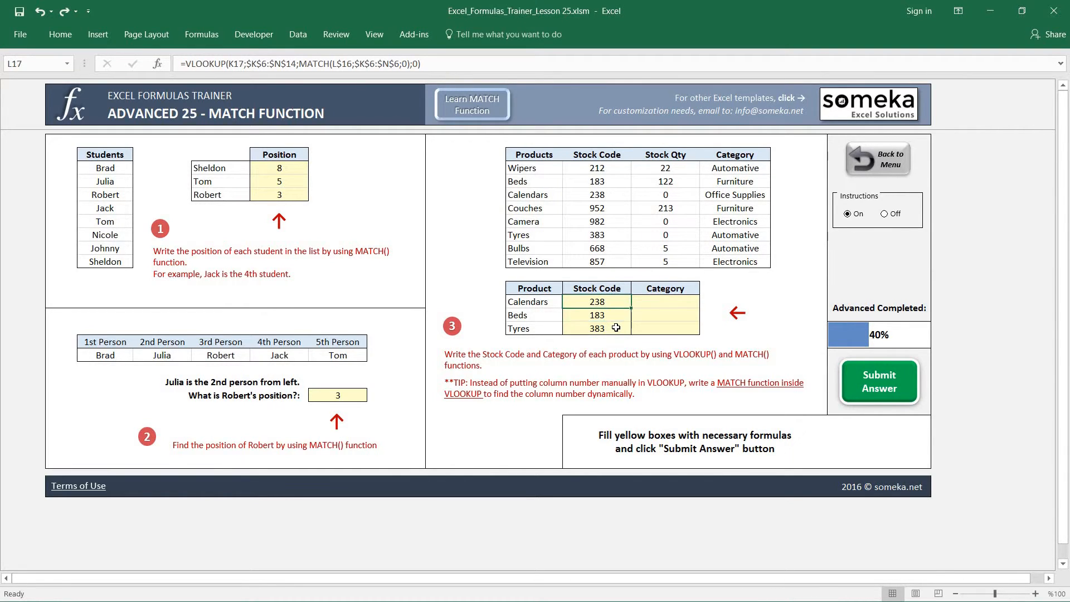
pyautogui.press('Right')
pyautogui.write('=VLOOKUP(')
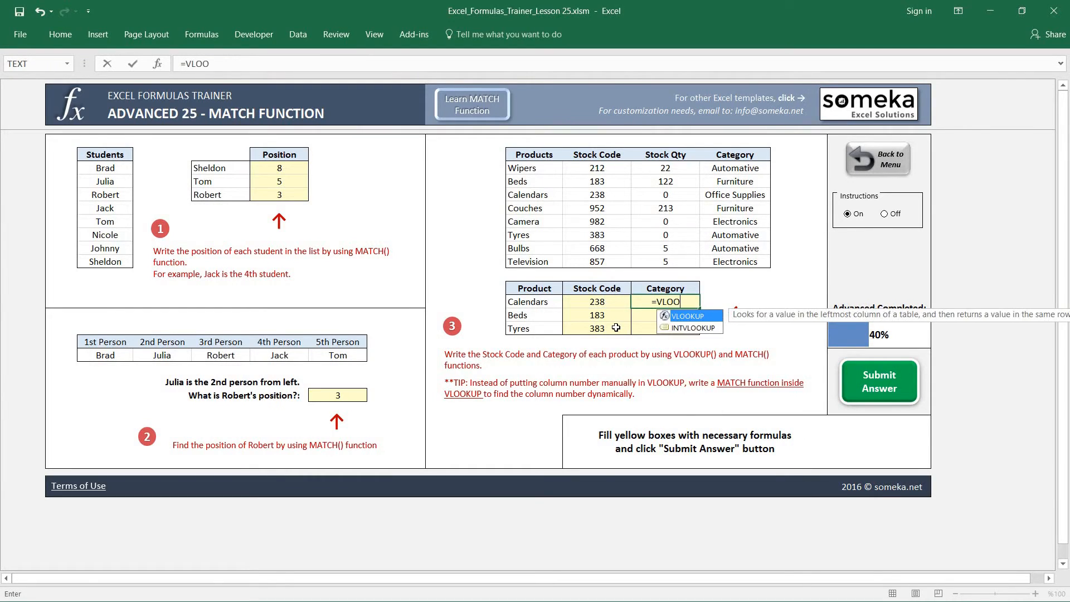
pyautogui.press('Left')
pyautogui.press('Left')
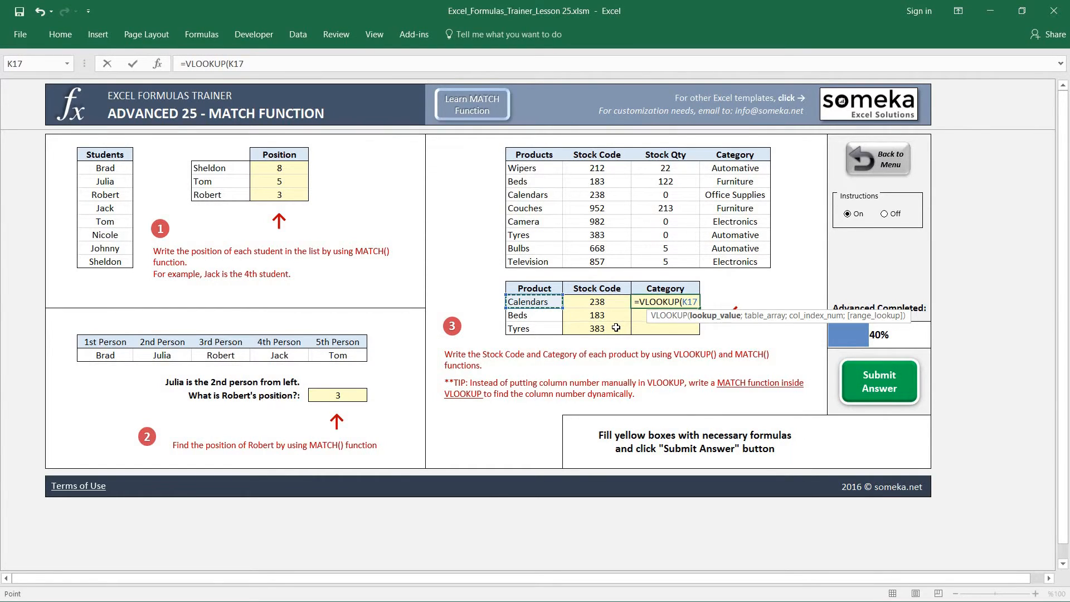
pyautogui.write(';')
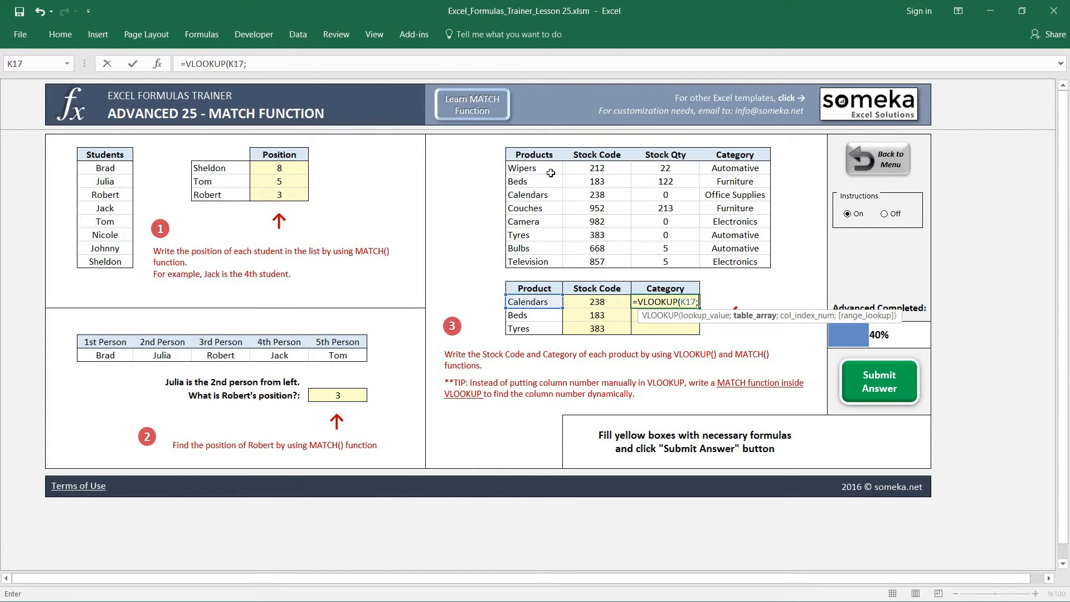
pyautogui.moveTo(535, 156); pyautogui.dragTo(758, 262)
pyautogui.press('F4')
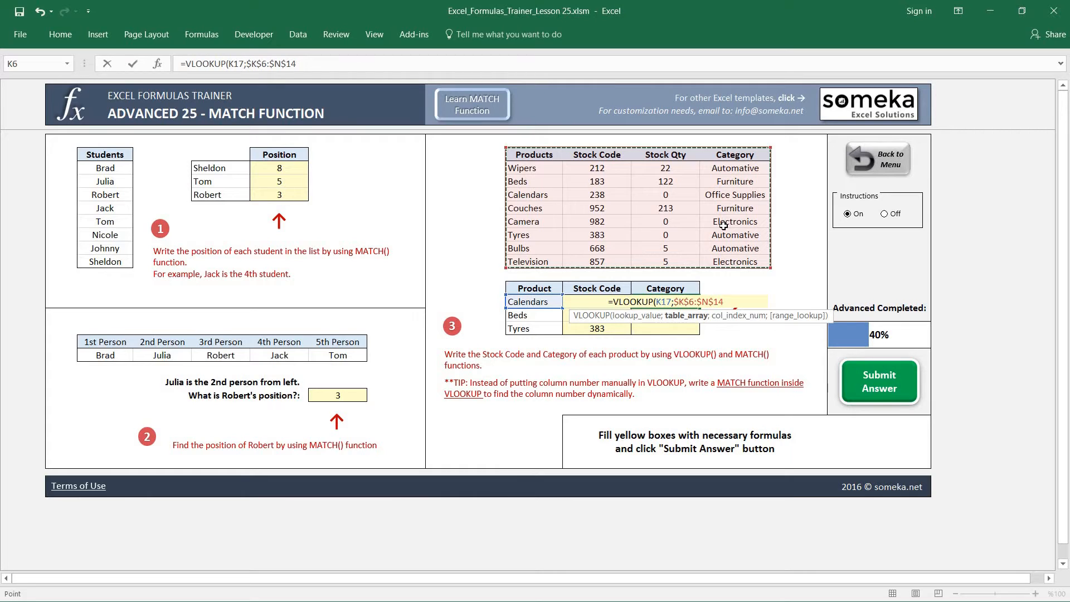
# Complete the M17 VLOOKUP with MATCH(M$16;$K$6:$N$6;0) as the column number and 0 for exact match
pyautogui.write(';MATCH(')
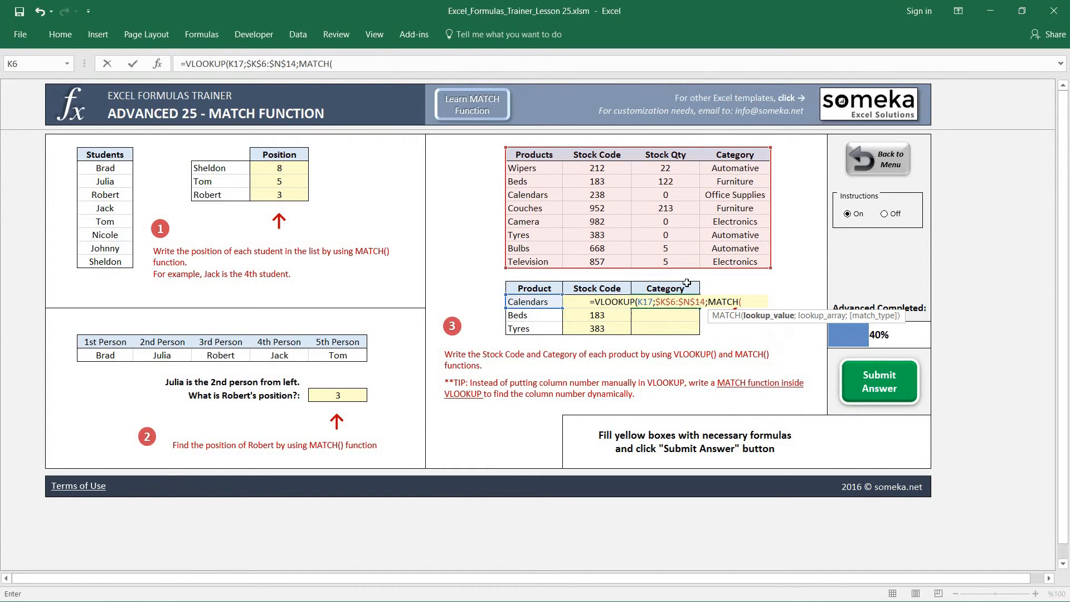
pyautogui.click(669, 287)
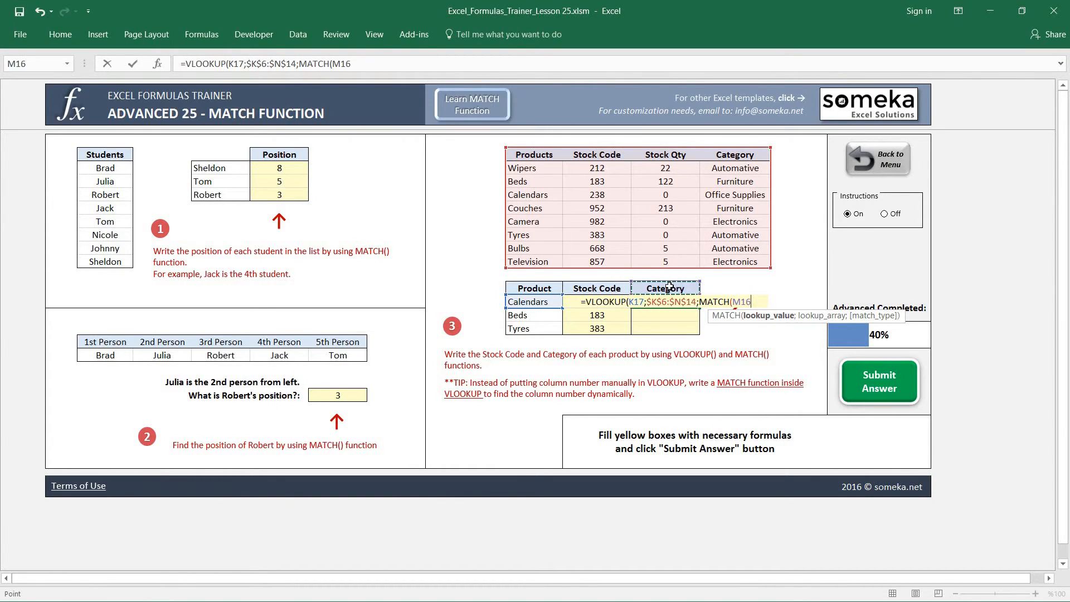
pyautogui.press('F4')
pyautogui.press('F4')
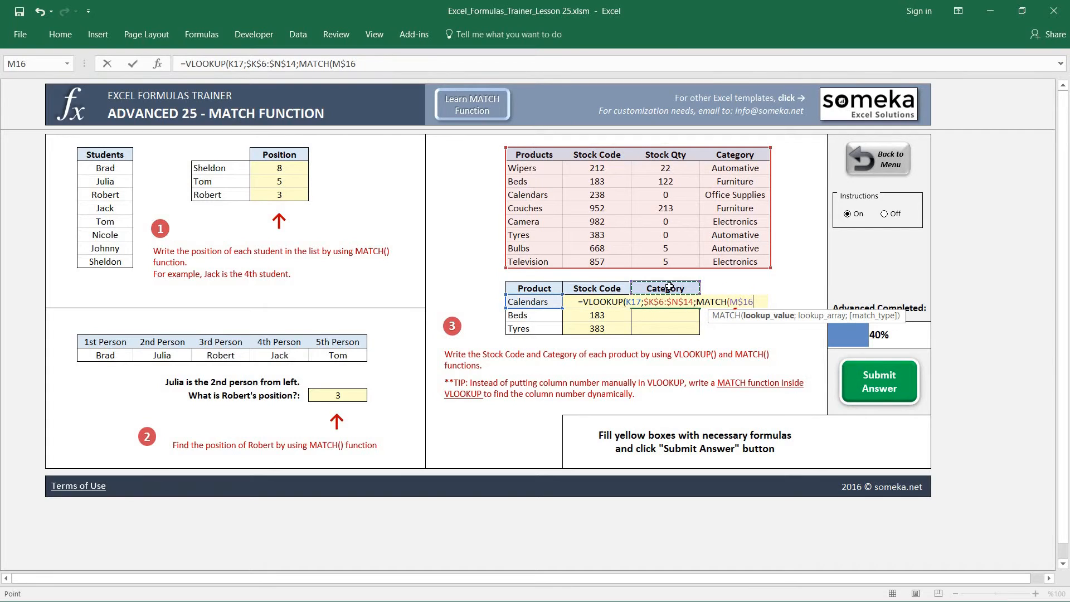
pyautogui.write(';')
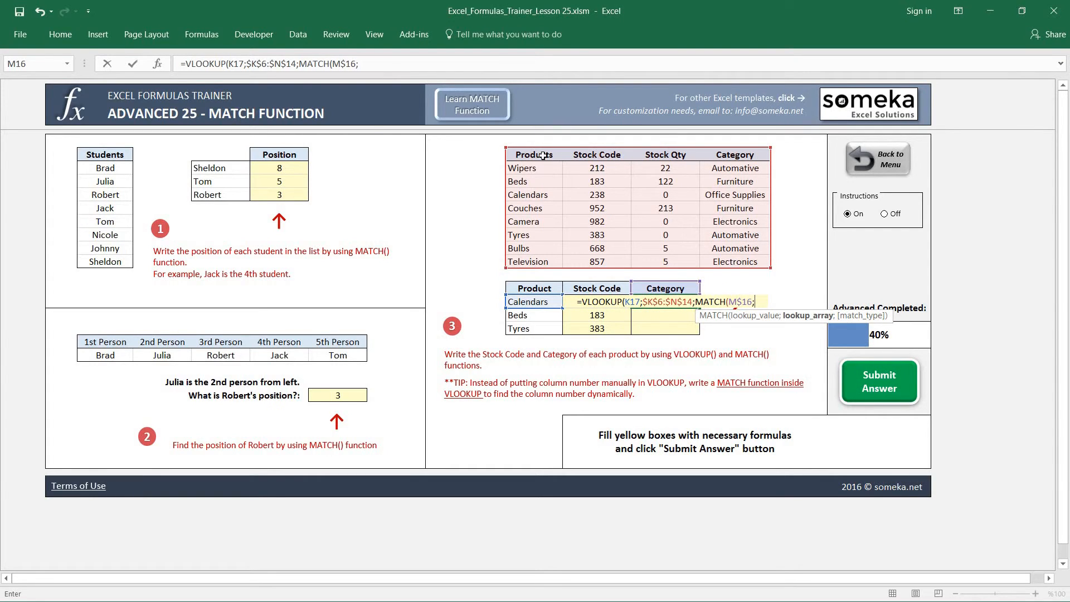
pyautogui.moveTo(541, 154); pyautogui.dragTo(746, 154)
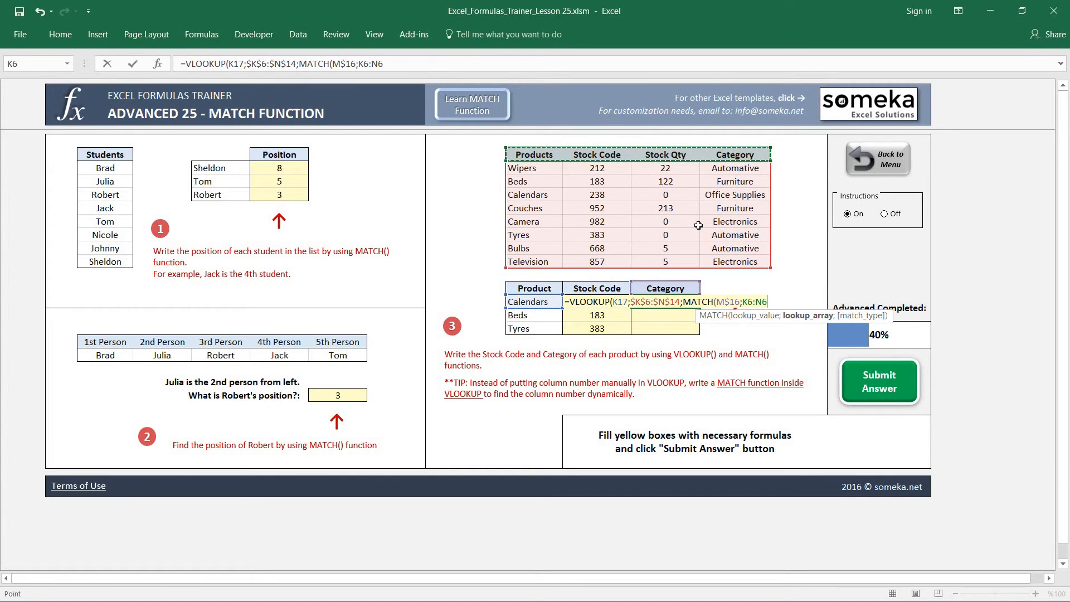
pyautogui.press('F4')
pyautogui.write(';0)')
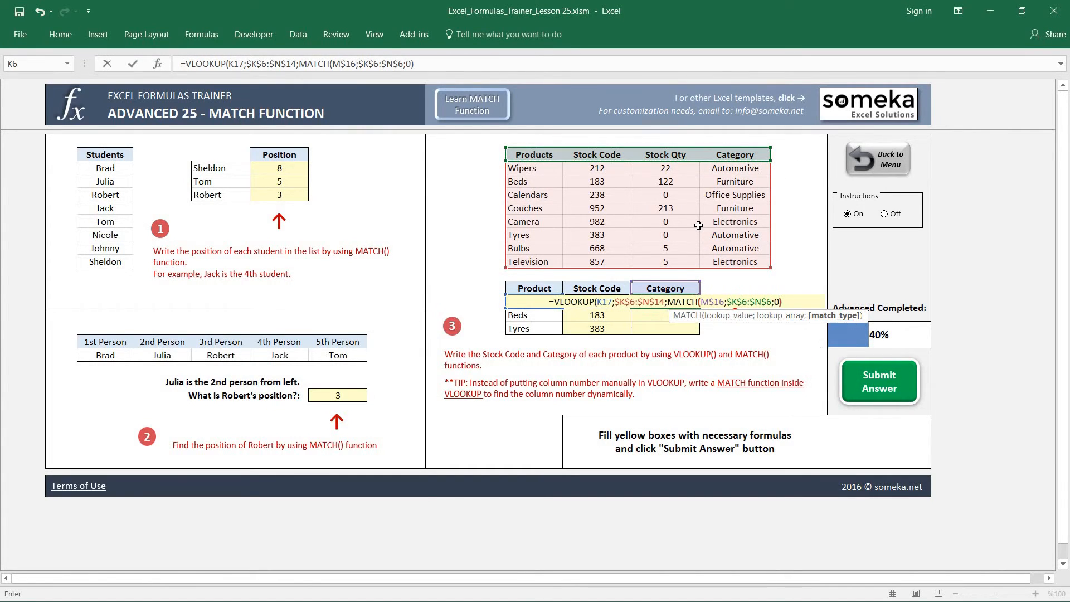
pyautogui.write(';0')
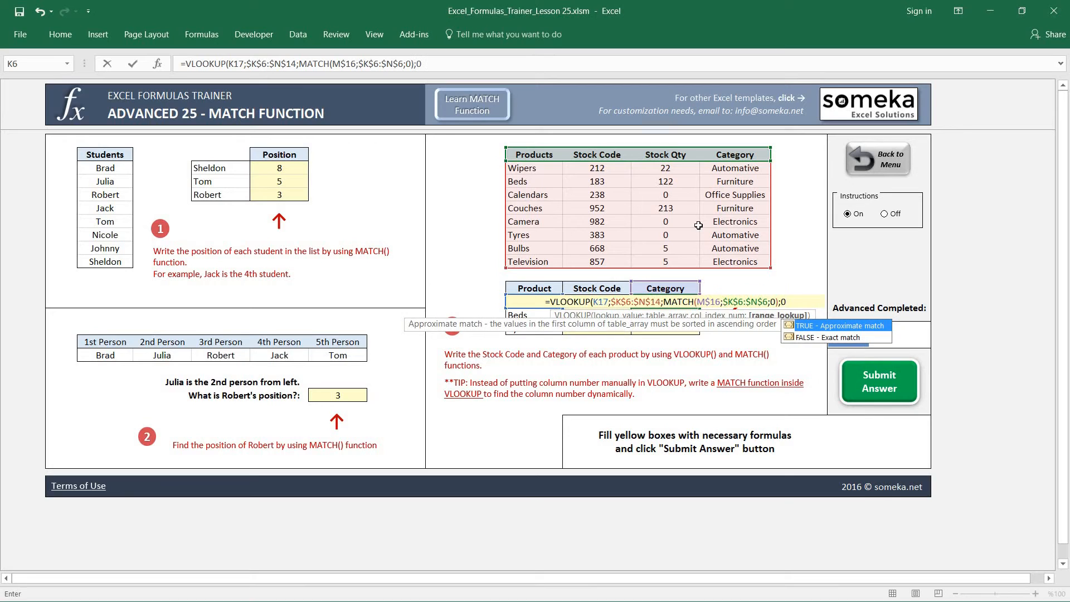
pyautogui.write(')')
pyautogui.press('Return')
# Copy the M17 Category formula down through M19, pasting formulas only
pyautogui.press('Up')
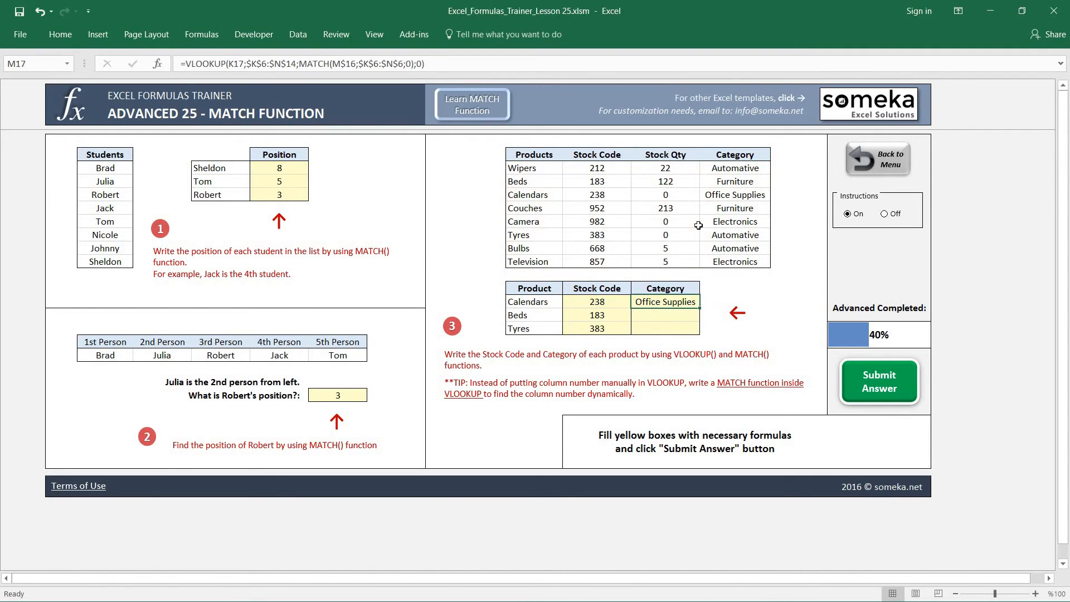
pyautogui.hotkey('ctrl', 'c')
pyautogui.hotkey('shift', 'Down')
pyautogui.hotkey('shift', 'Down')
pyautogui.hotkey('ctrl', 'alt', 'v')
pyautogui.press('r')
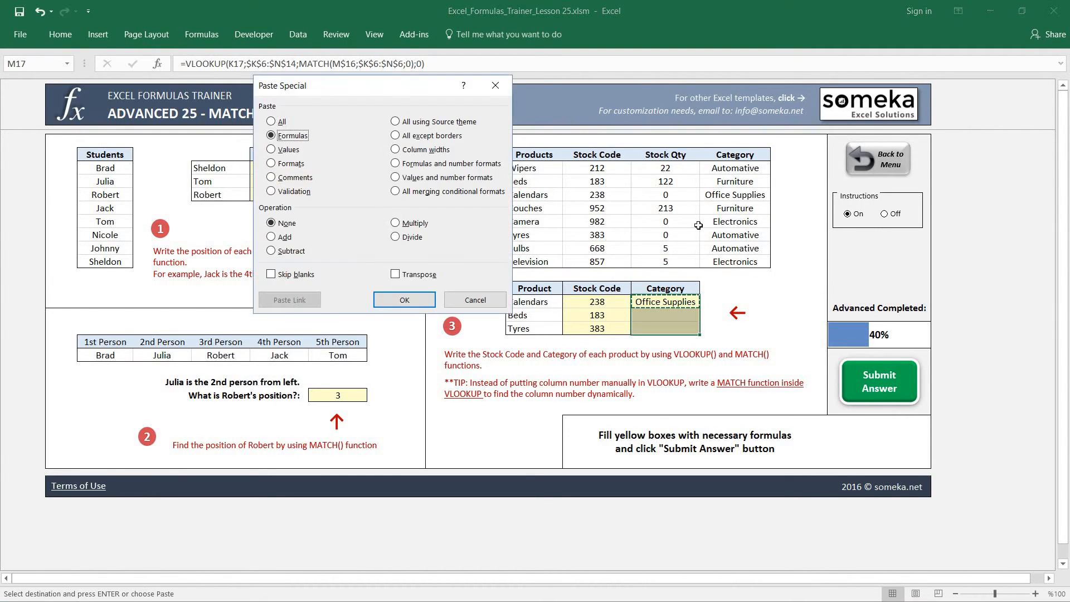
pyautogui.press('Return')
pyautogui.press('Up')
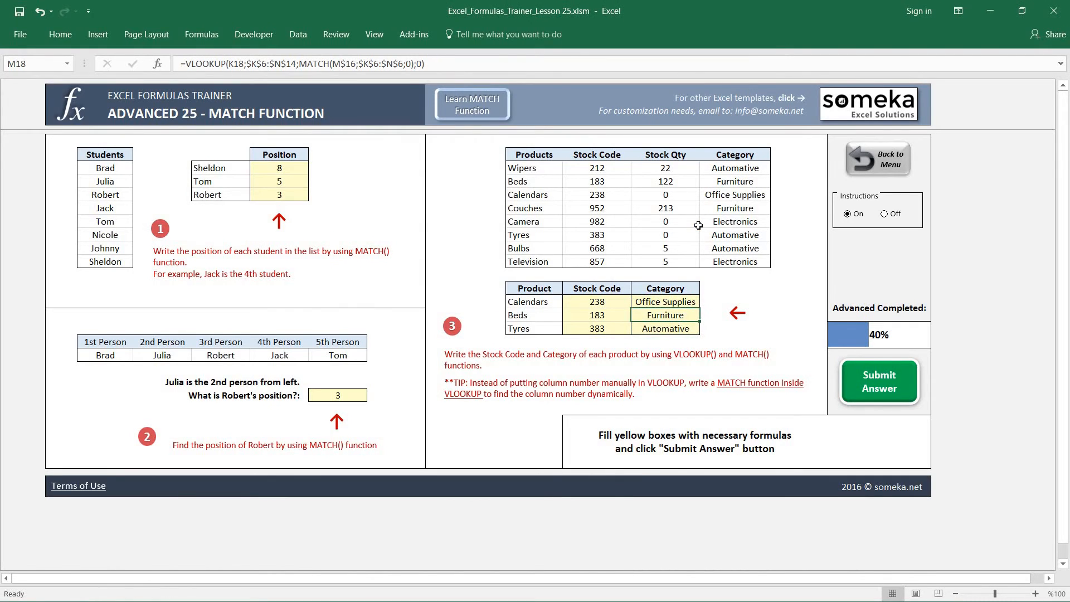
# Try inserting blank cells at N6:N14 before the Category column, shifting the existing cells right, and undo the insertion
pyautogui.moveTo(720, 158); pyautogui.dragTo(719, 262)
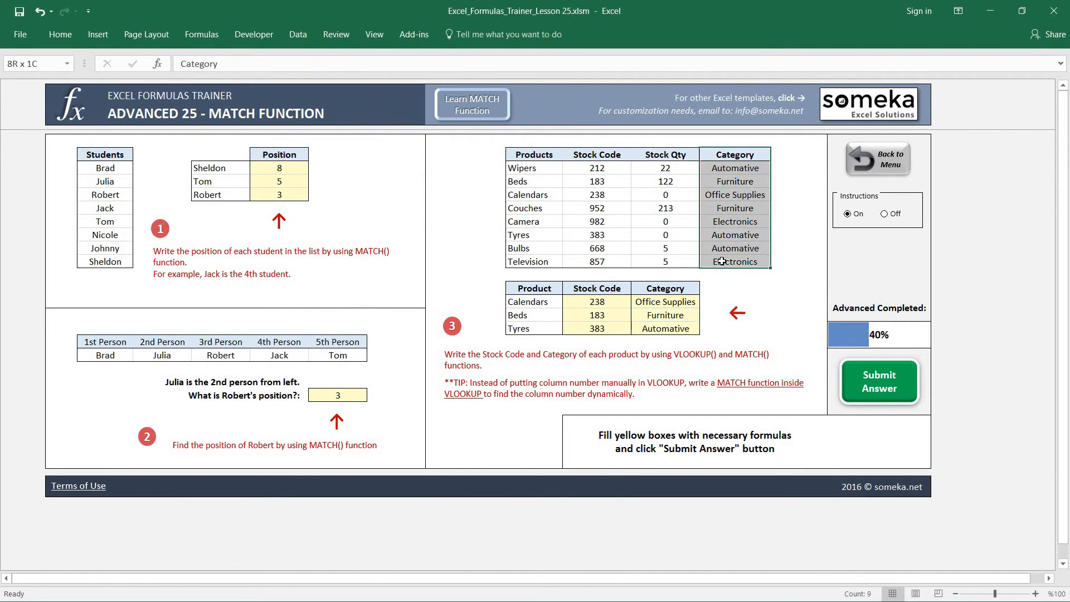
pyautogui.rightClick(720, 170)
pyautogui.click(766, 285)
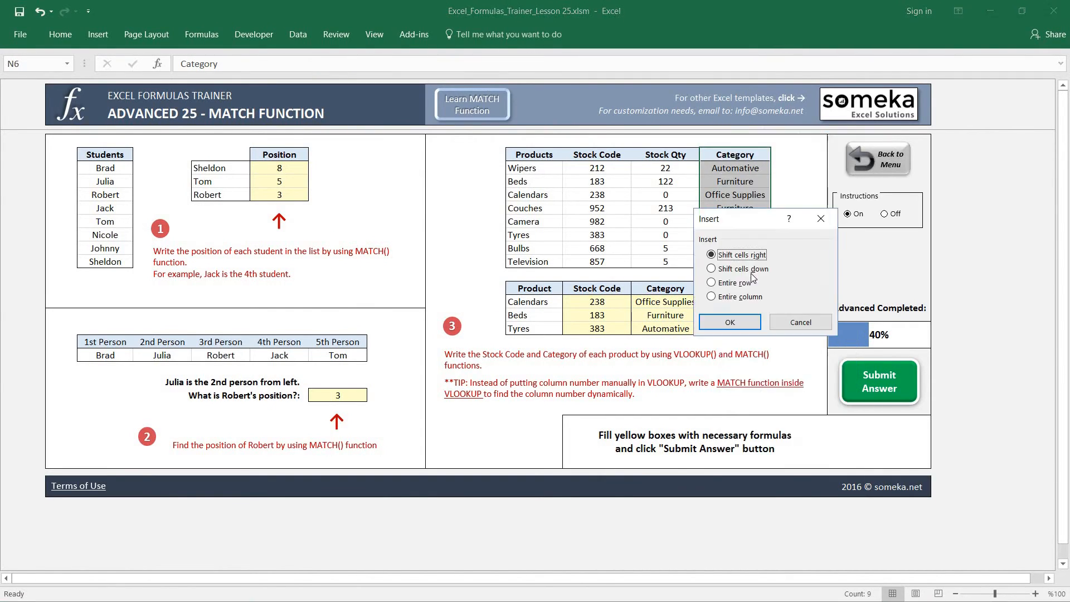
pyautogui.click(747, 323)
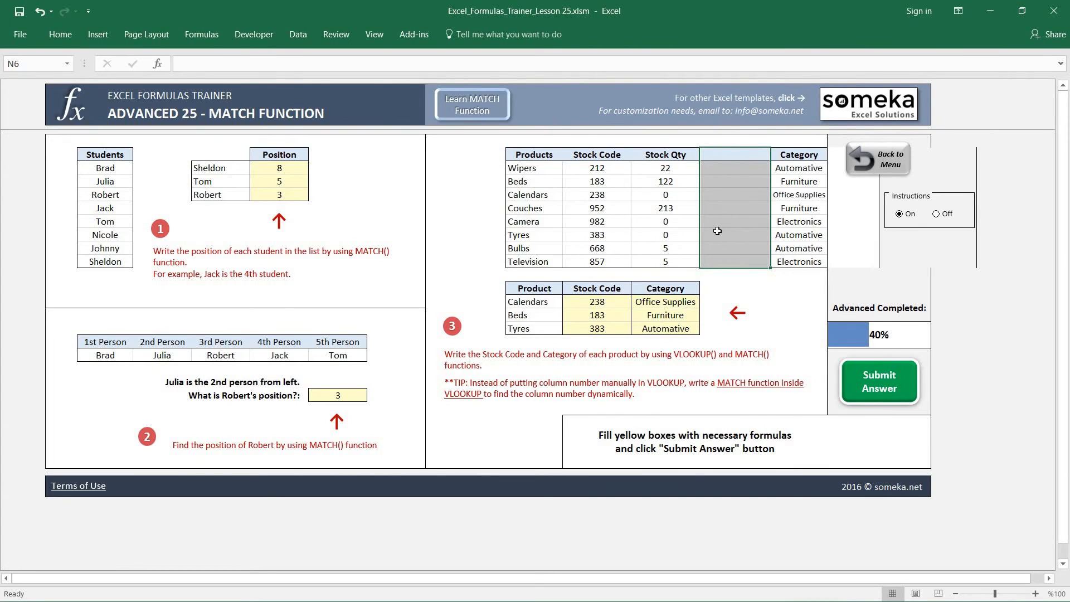
pyautogui.hotkey('ctrl', 'z')
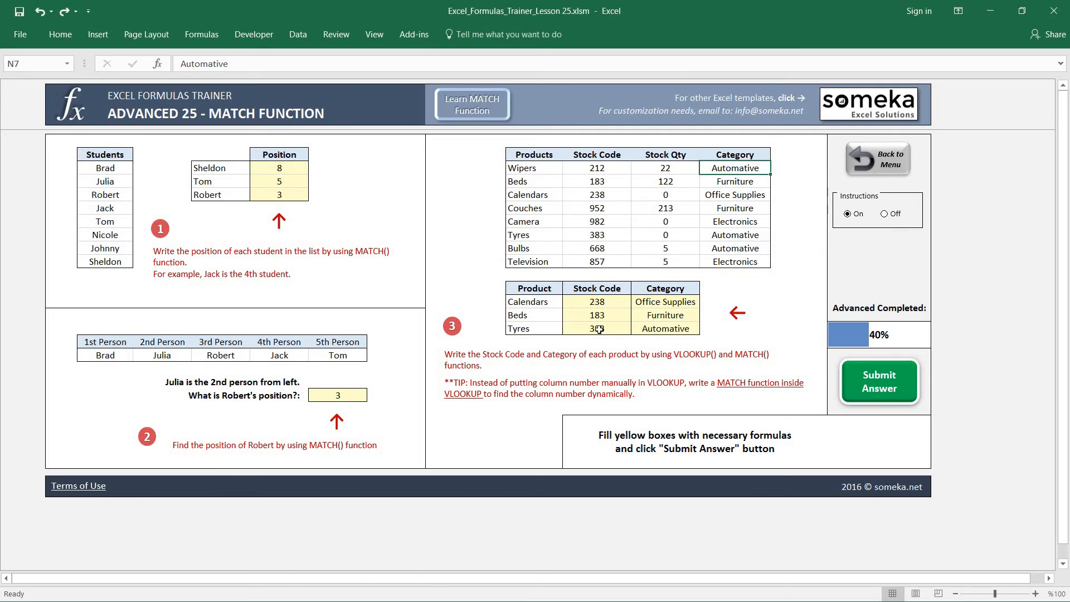
# Submit the completed MATCH function answers for checking and return to the trainer's menu
pyautogui.click(662, 301)
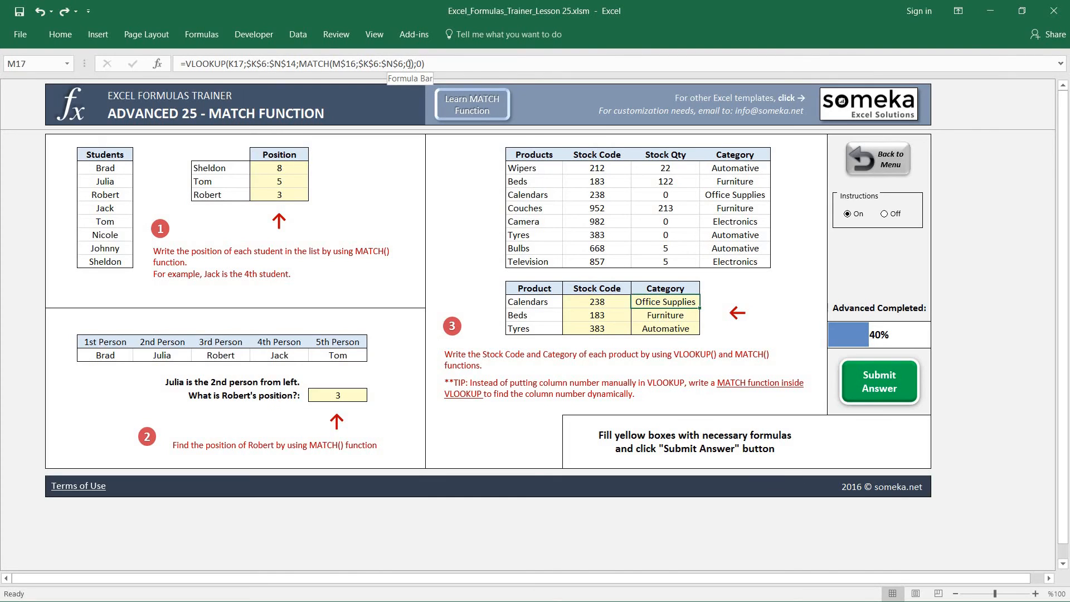
pyautogui.click(853, 388)
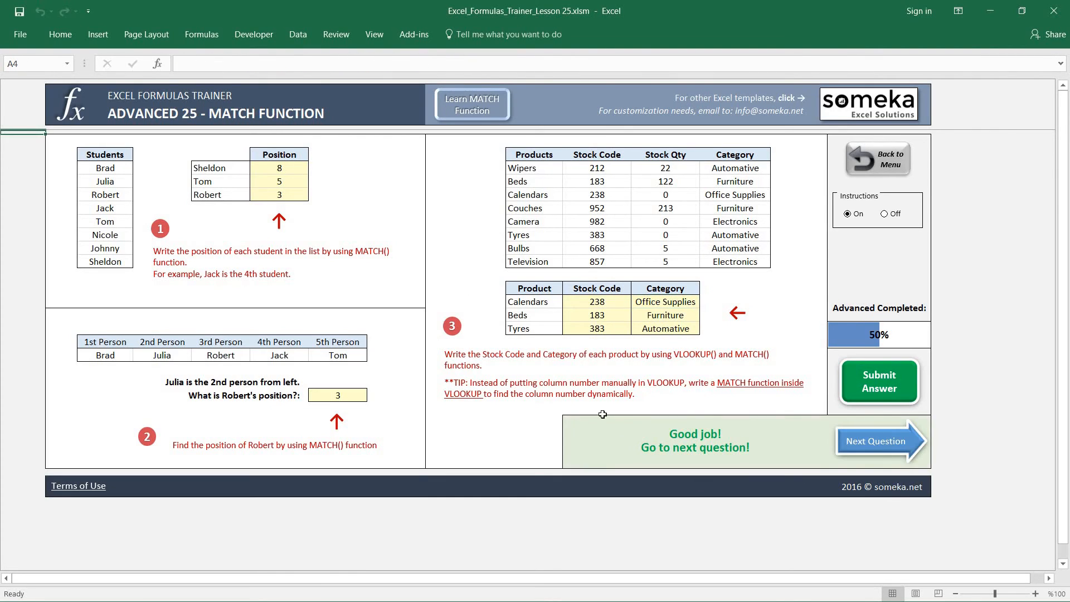
pyautogui.click(890, 165)
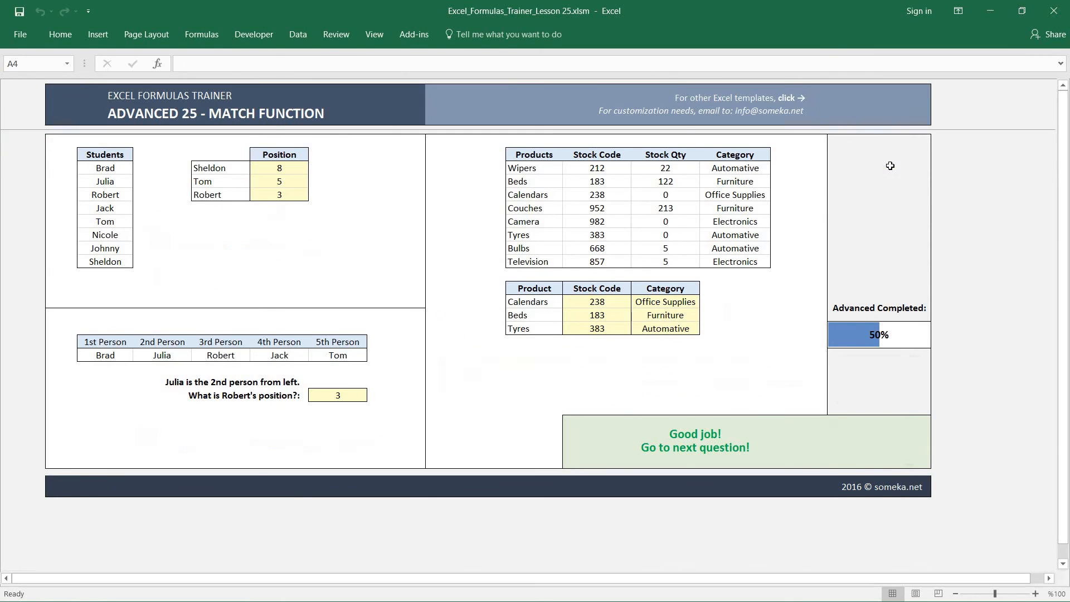